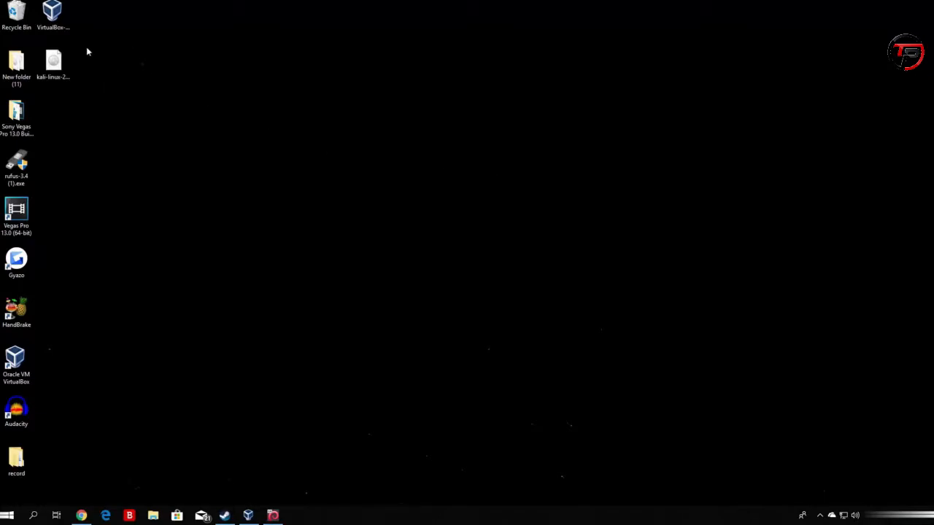
Move the VirtualBox installer to an empty area of the desktop, apart from the other icons.
left_click_drag(63, 26, 363, 192)
left_click_drag(404, 216, 299, 122)
left_click(299, 122)
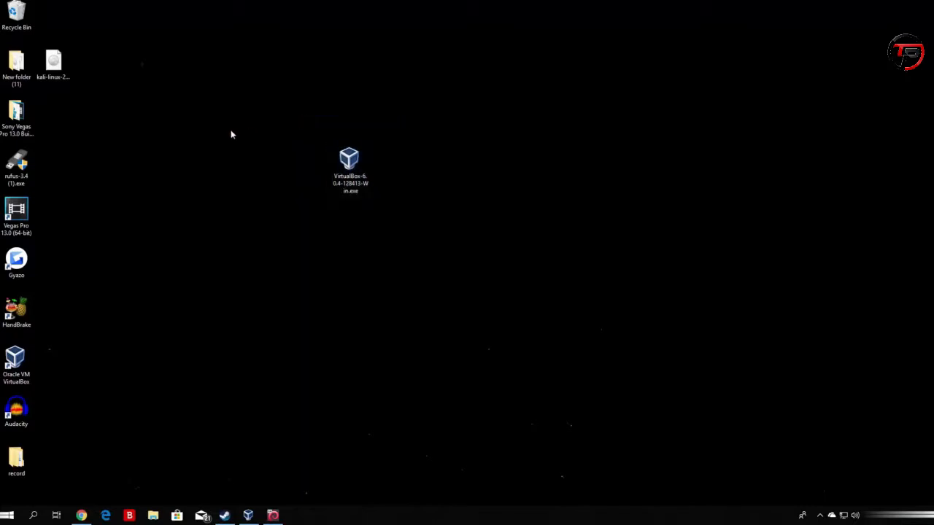
left_click_drag(404, 217, 302, 124)
left_click(302, 124)
left_click(24, 370)
left_click(145, 198)
Move the Kali Linux ISO file out to the open desktop area beside the VirtualBox installer.
left_click_drag(54, 64, 462, 163)
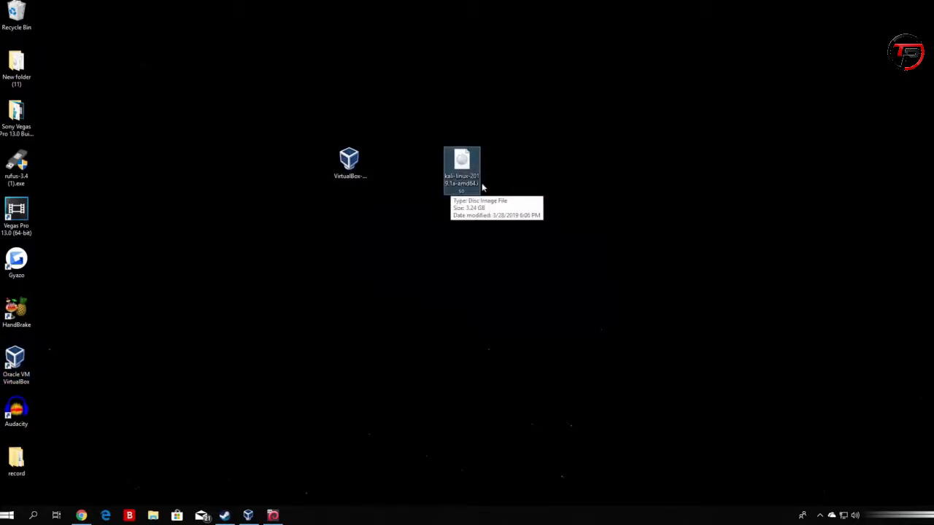
left_click_drag(499, 218, 419, 109)
left_click(418, 109)
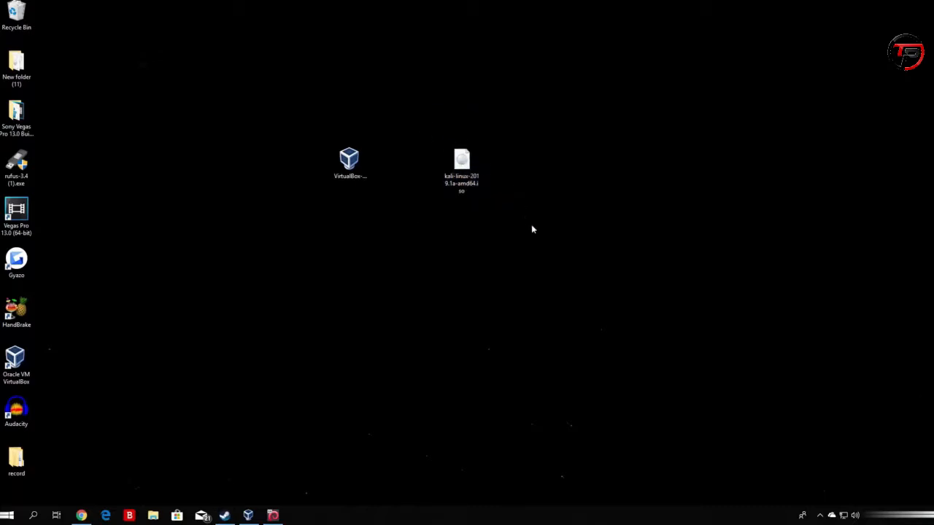
left_click_drag(534, 230, 282, 103)
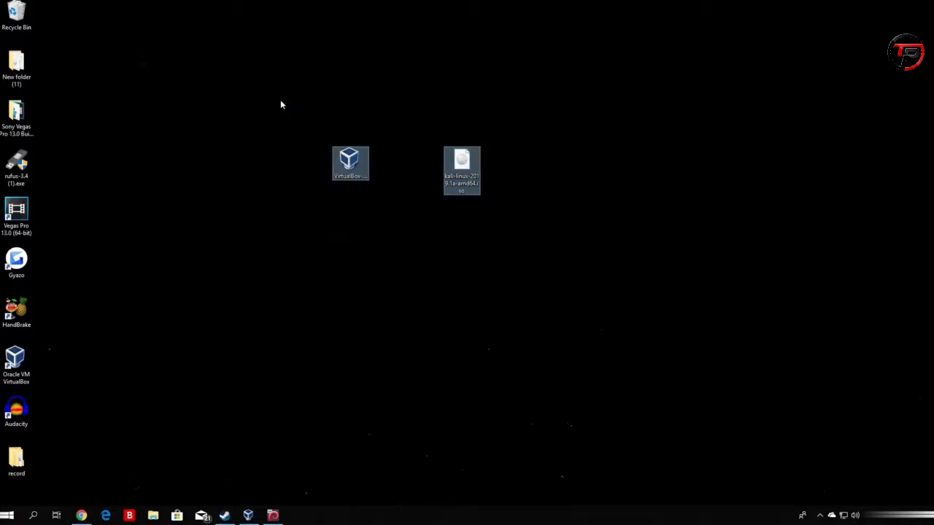
left_click(264, 121)
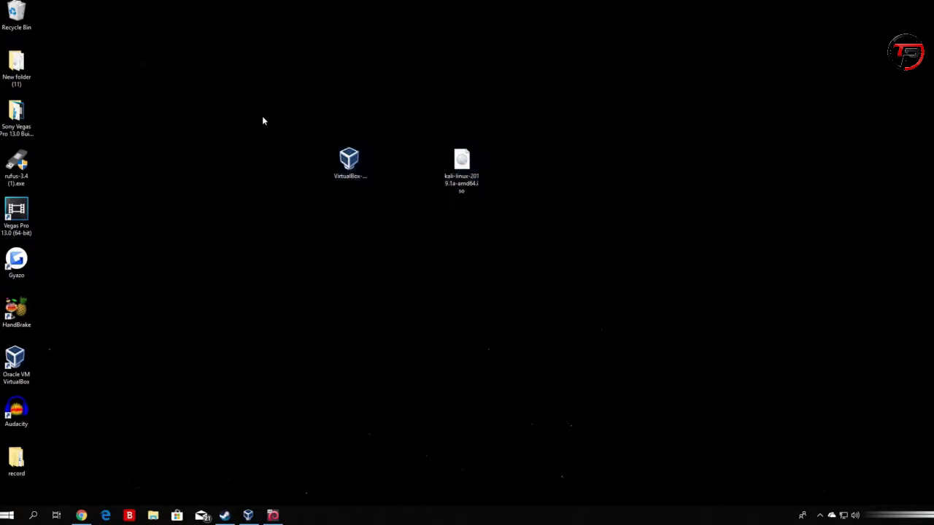
Switch to Chrome and examine the image names, versions and 32/64-bit variants in the Kali Linux downloads table.
left_click(81, 515)
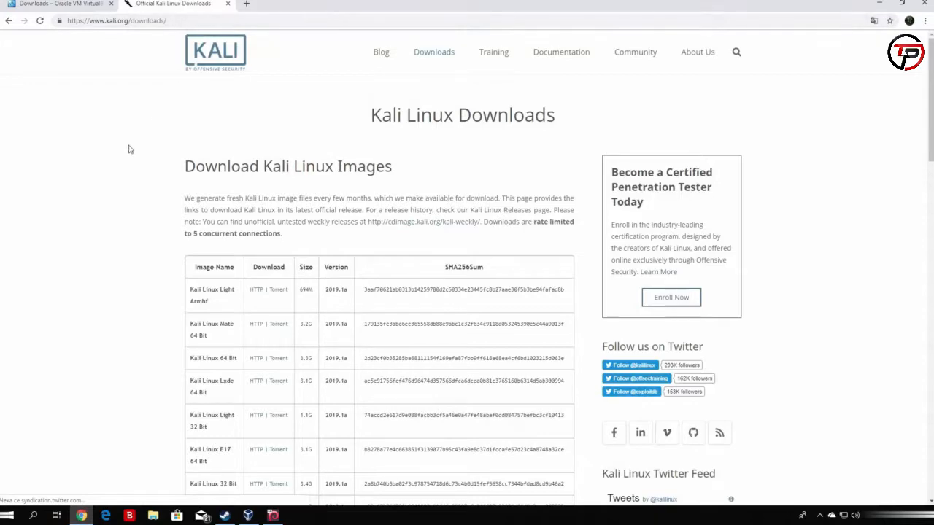
scroll(380, 278, "down", 3)
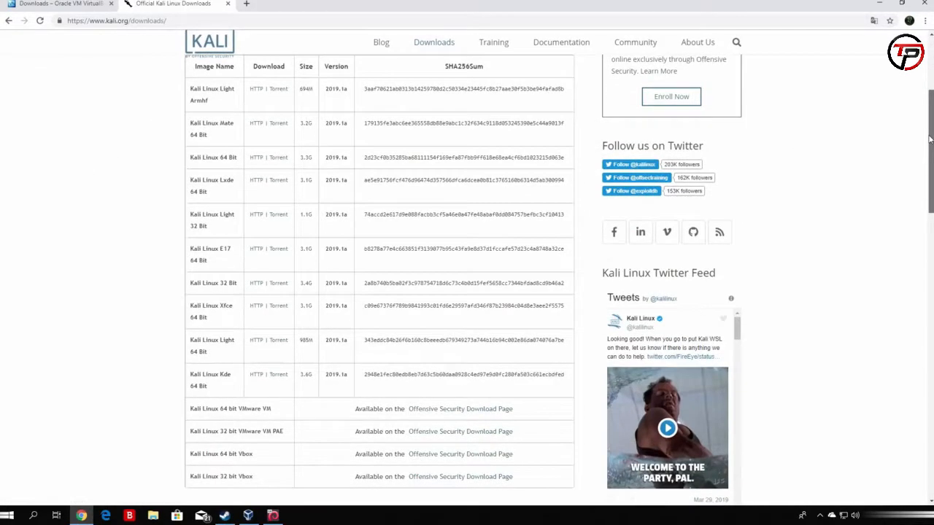
scroll(380, 277, "up", 1)
left_click_drag(325, 224, 349, 225)
left_click(59, 220)
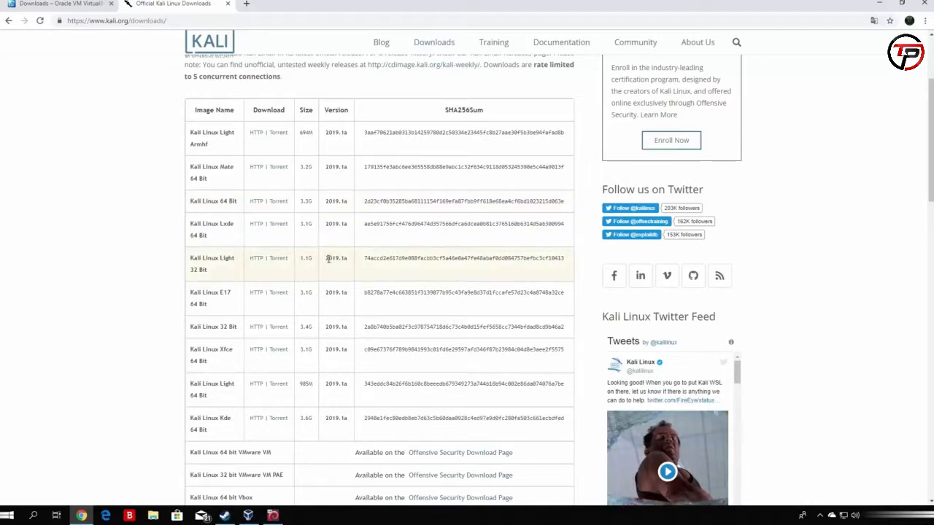
left_click_drag(326, 259, 347, 258)
left_click(81, 230)
scroll(318, 273, "up", 2)
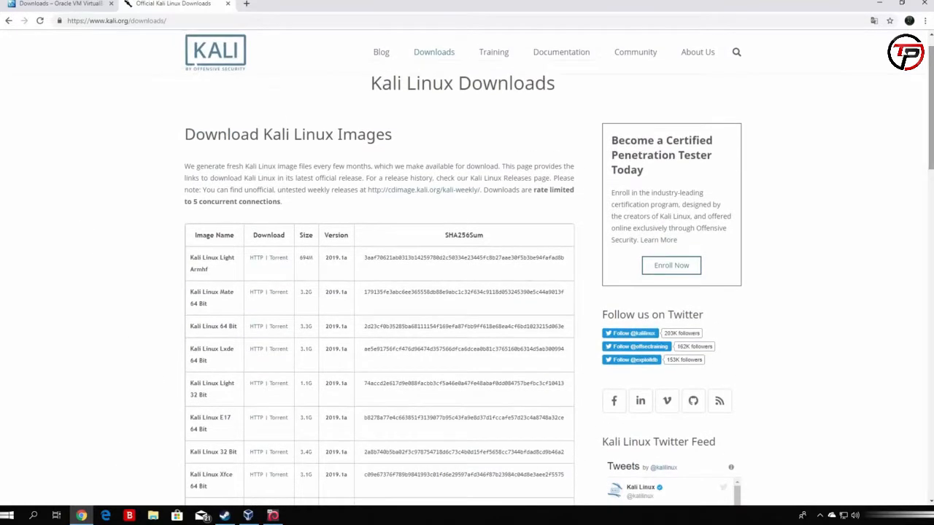
scroll(618, 236, "down", 3)
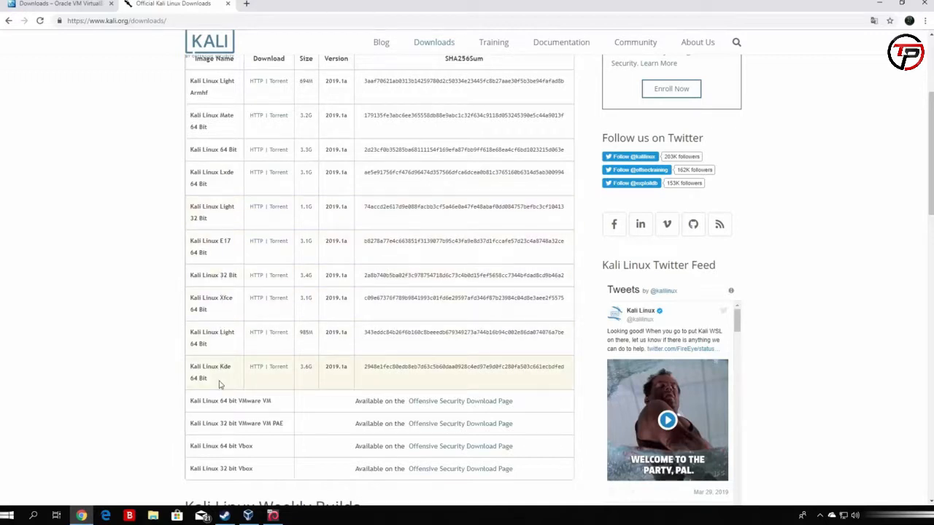
scroll(212, 350, "up", 1)
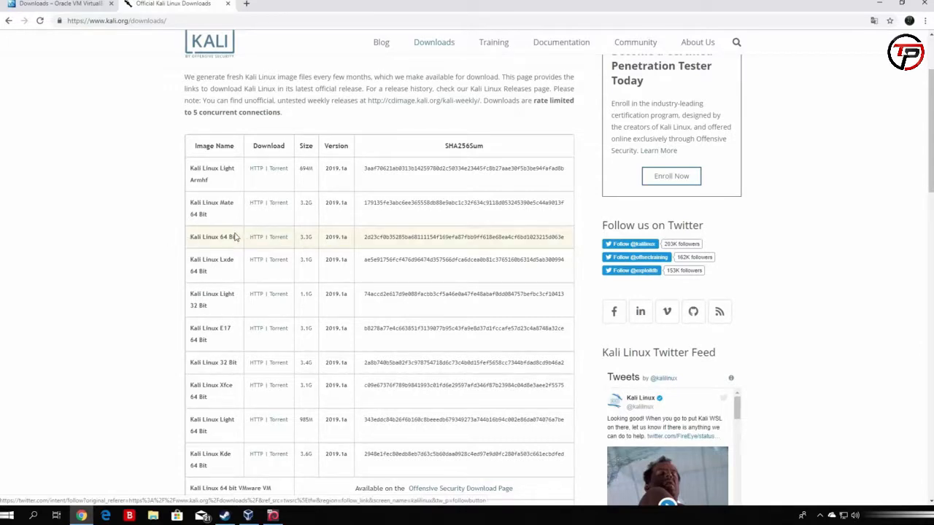
left_click_drag(190, 362, 238, 362)
left_click(44, 300)
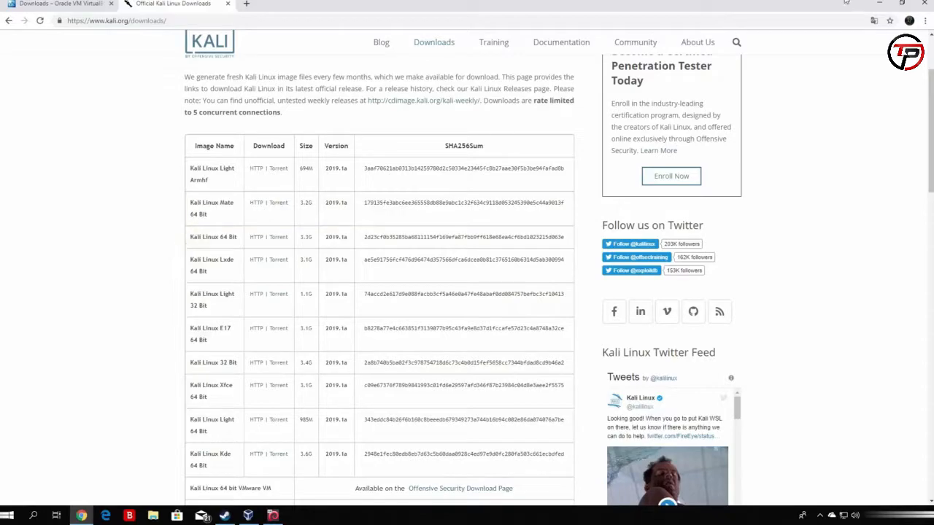
Start the HTTP download of the Kali Linux 64 Bit image from the Kali downloads page.
left_click(879, 4)
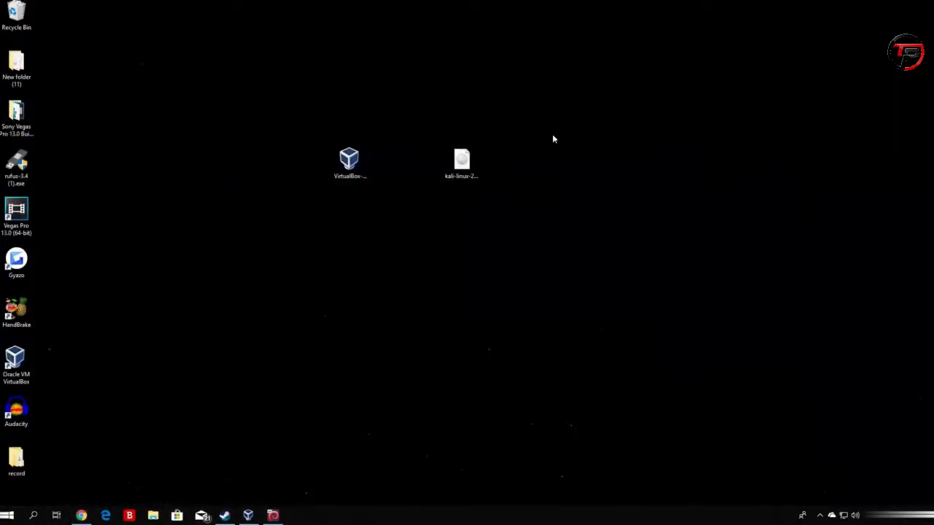
left_click(84, 516)
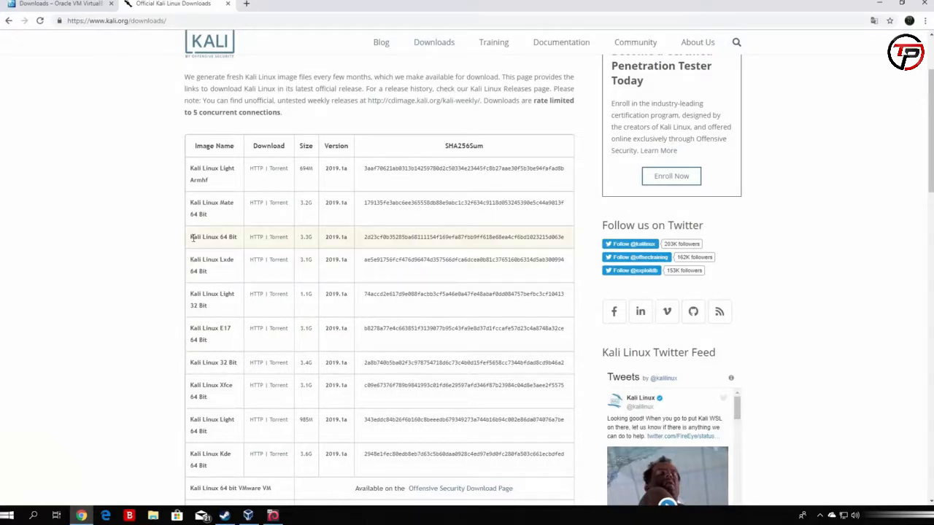
left_click_drag(190, 236, 241, 240)
left_click(121, 250)
left_click_drag(312, 236, 298, 242)
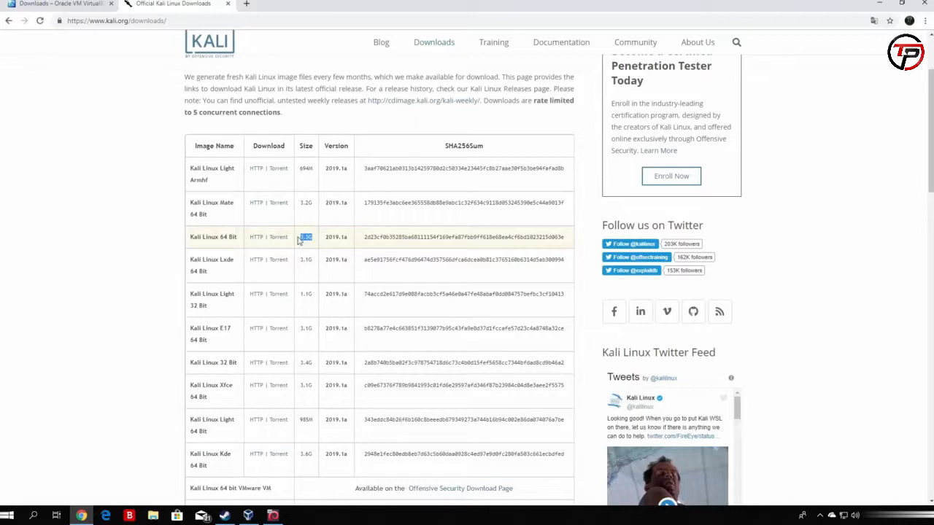
left_click(254, 239)
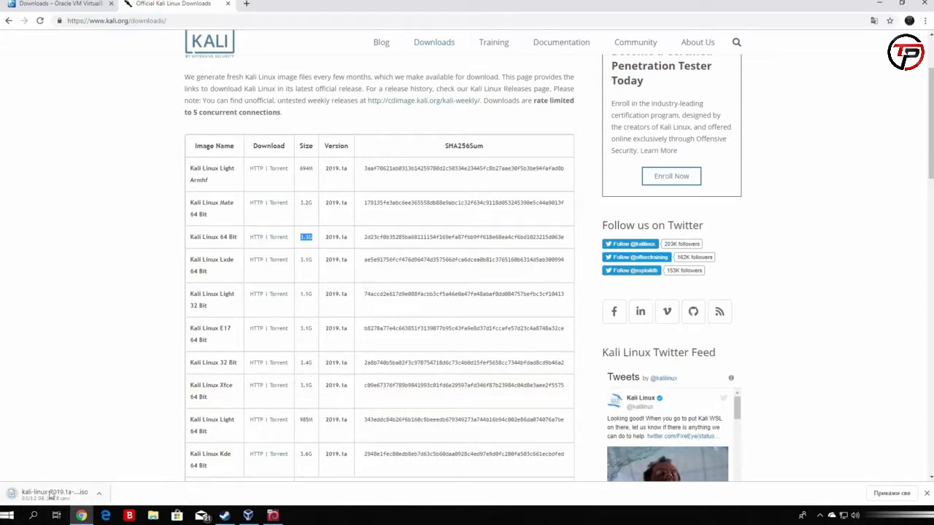
Cancel the Kali Linux ISO download and point out the Kali Linux 32 Bit entry in the table.
left_click(100, 494)
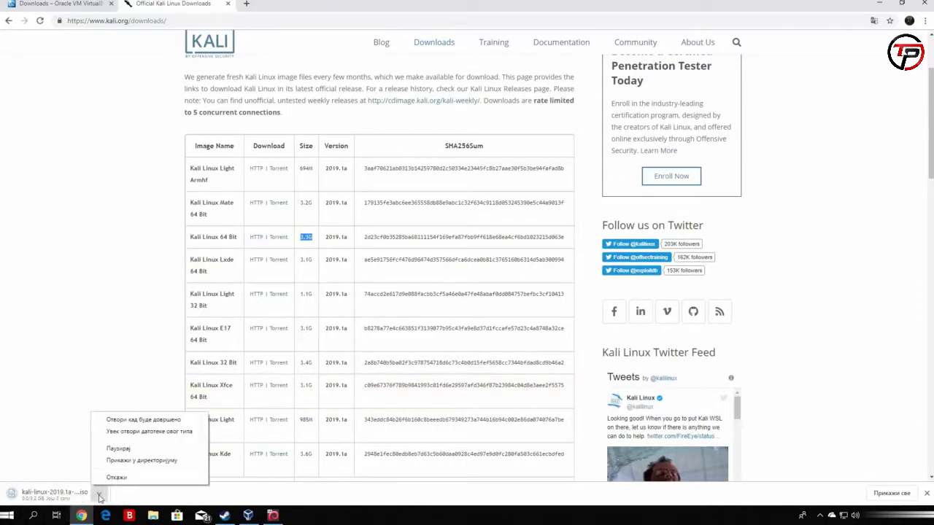
left_click(114, 477)
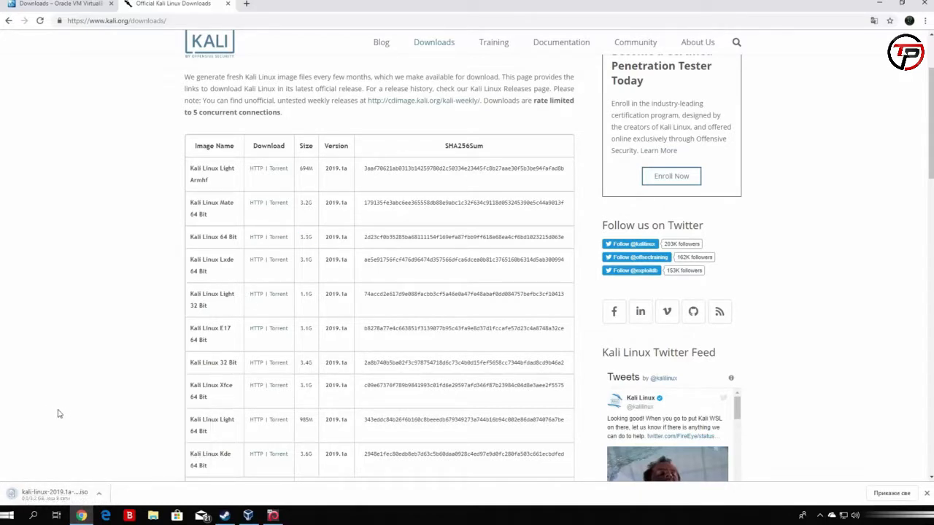
left_click(99, 497)
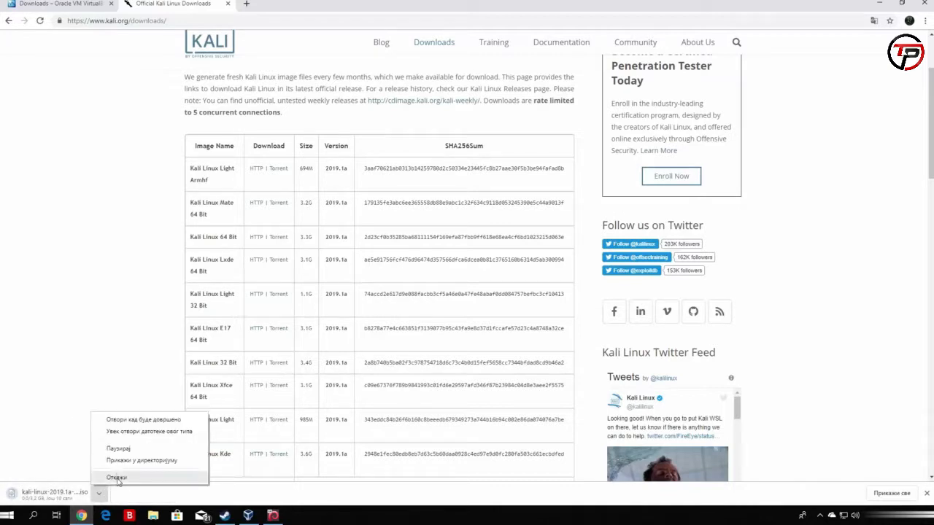
left_click(117, 477)
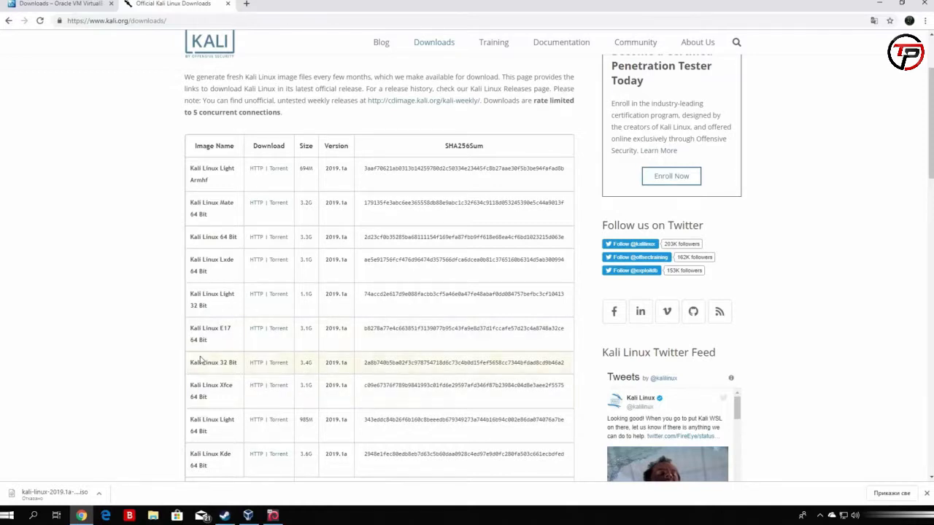
left_click_drag(191, 367, 239, 366)
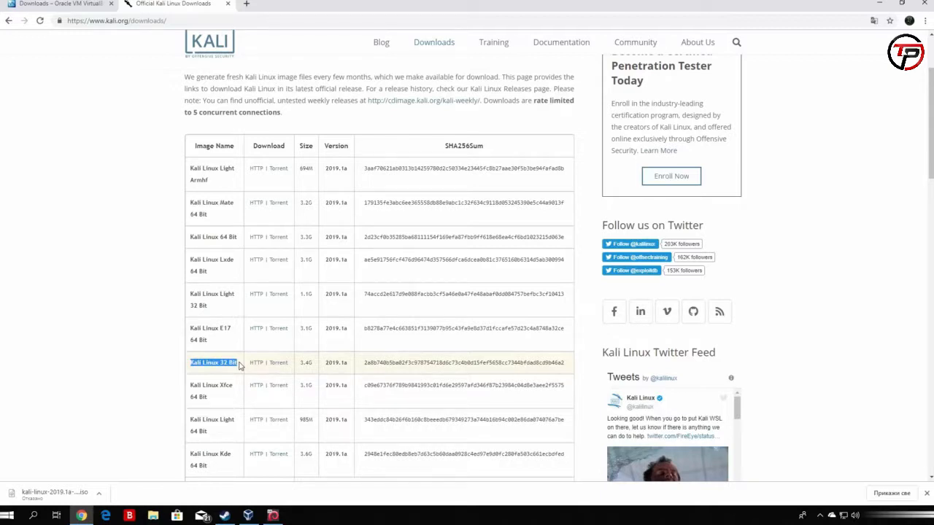
left_click(179, 373)
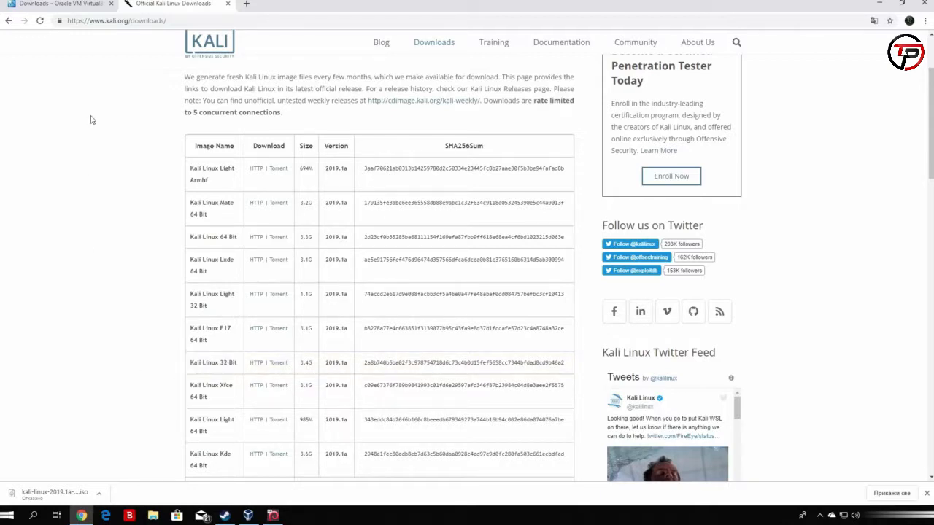
Open the VirtualBox downloads page from the Google results and start downloading the VirtualBox 6.0.4 package for Windows hosts.
left_click(65, 5)
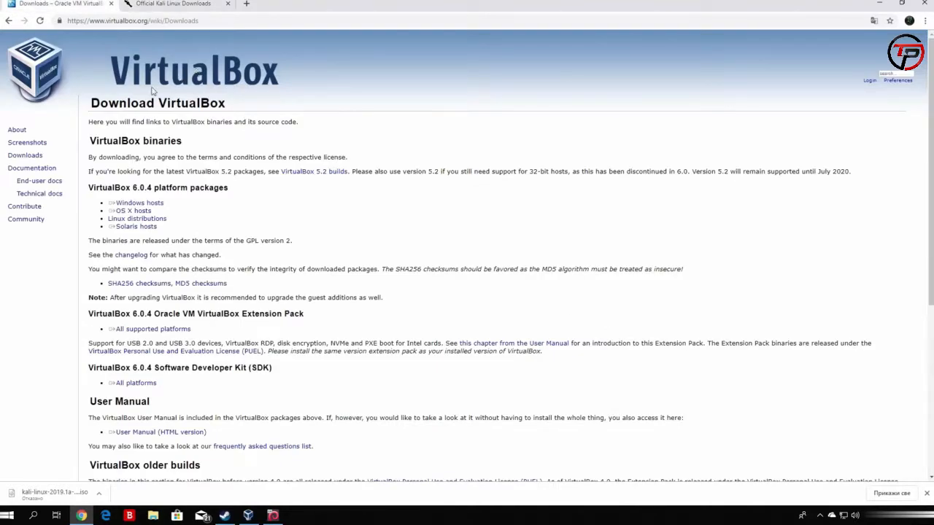
left_click(7, 21)
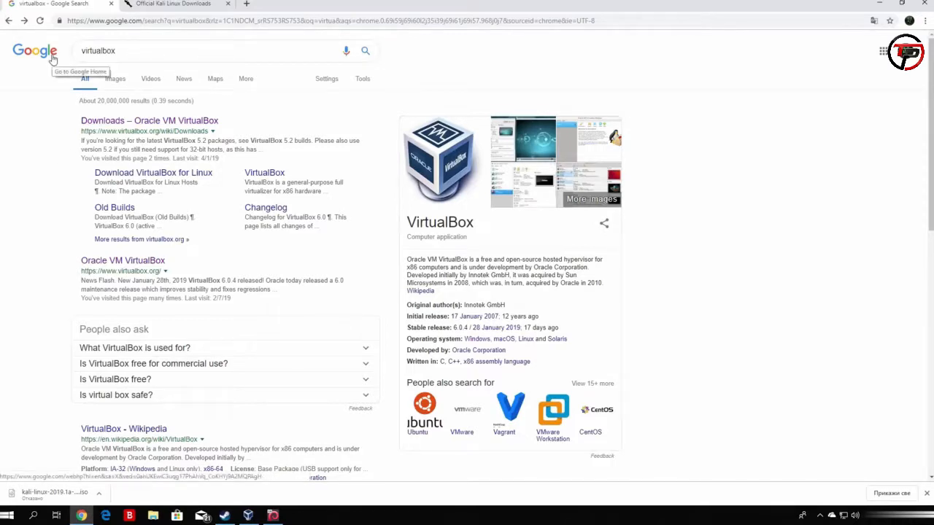
left_click(150, 124)
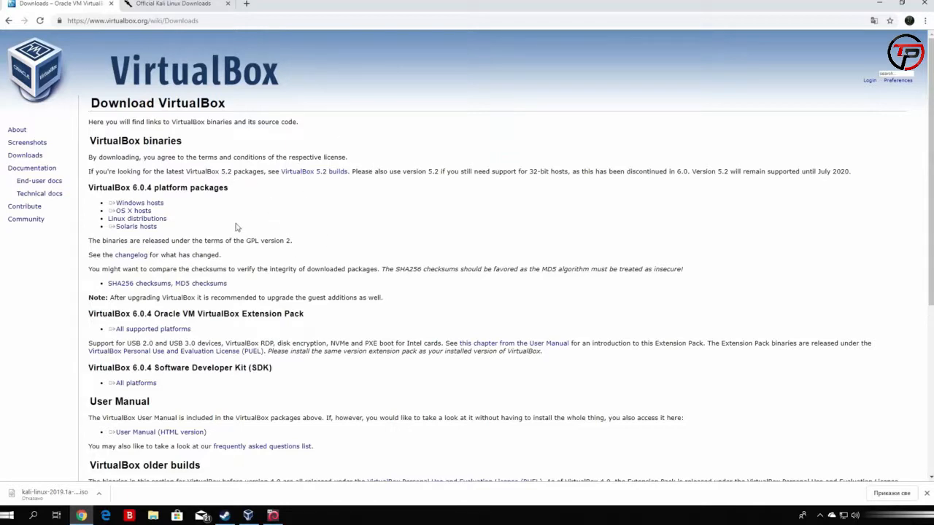
double_click(101, 191)
left_click(98, 195)
left_click_drag(104, 203, 134, 208)
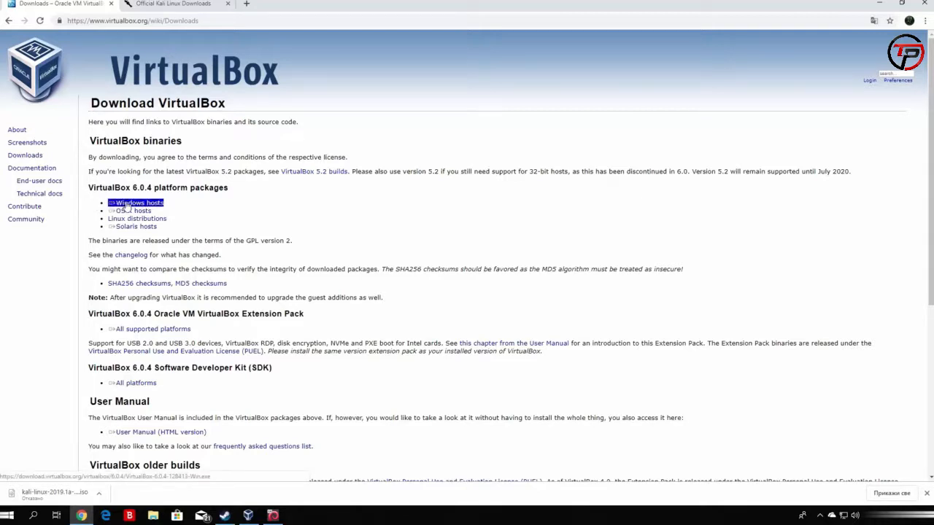
left_click(126, 207)
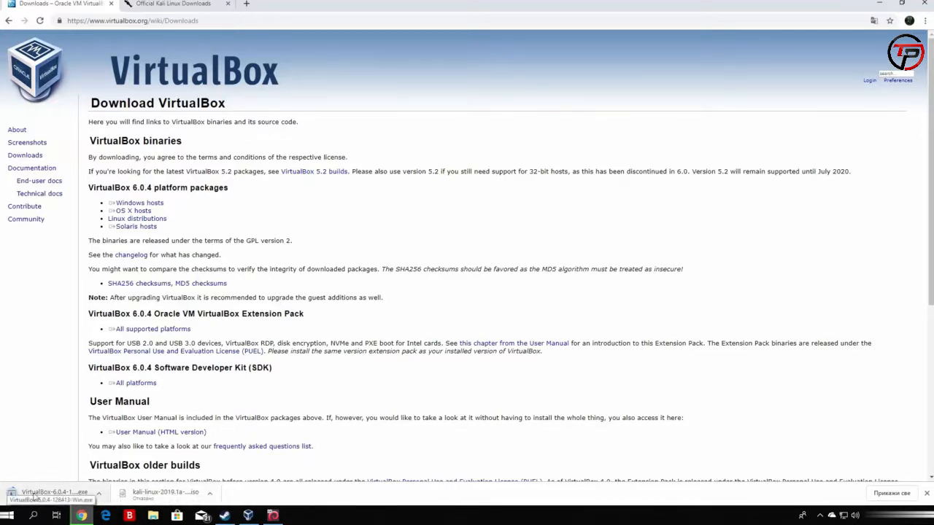
Cancel the VirtualBox installer download and close the browser.
left_click(99, 495)
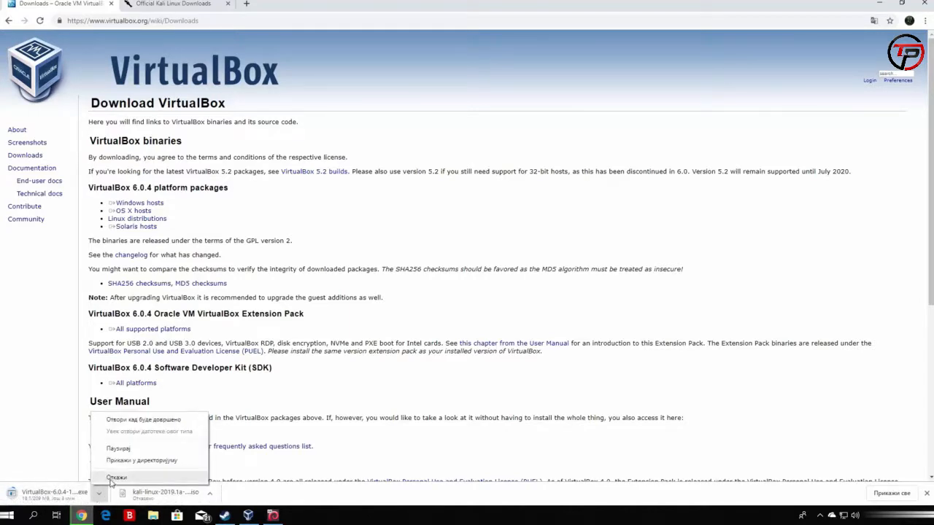
left_click(153, 477)
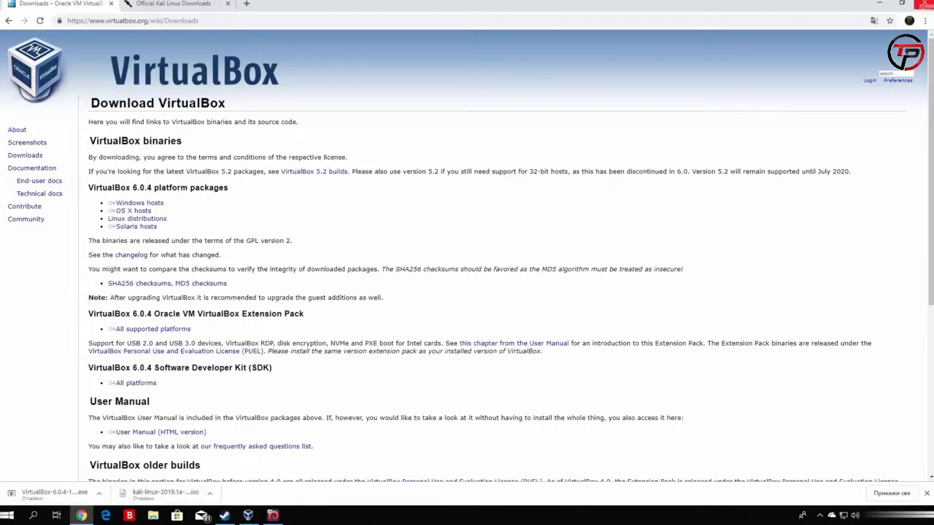
left_click(923, 4)
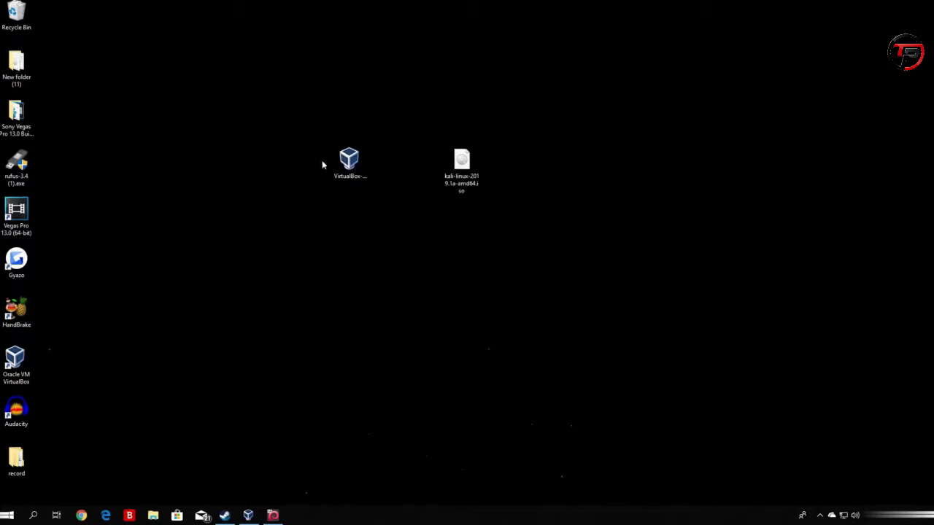
Move the Kali Linux ISO file closer to the VirtualBox installer on the desktop.
double_click(364, 158)
left_click_drag(471, 175, 434, 175)
left_click(346, 188)
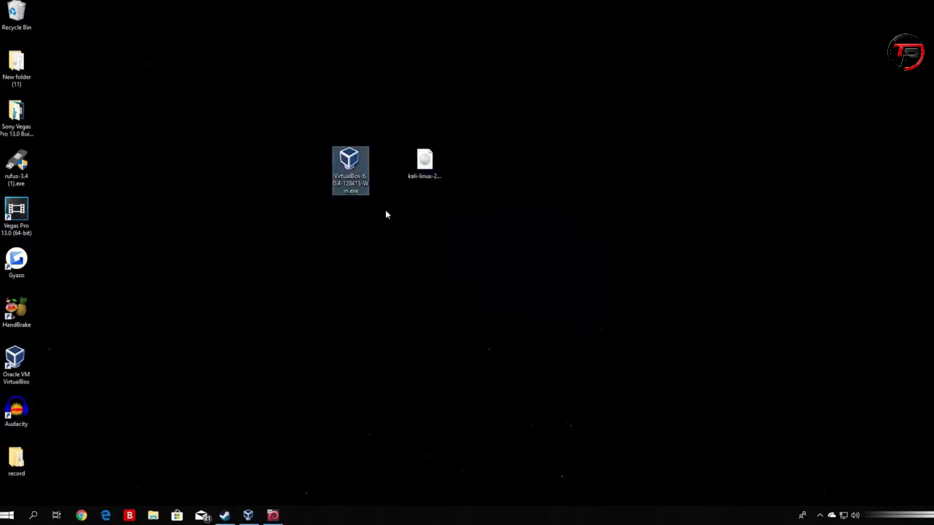
left_click_drag(386, 212, 306, 113)
left_click(306, 110)
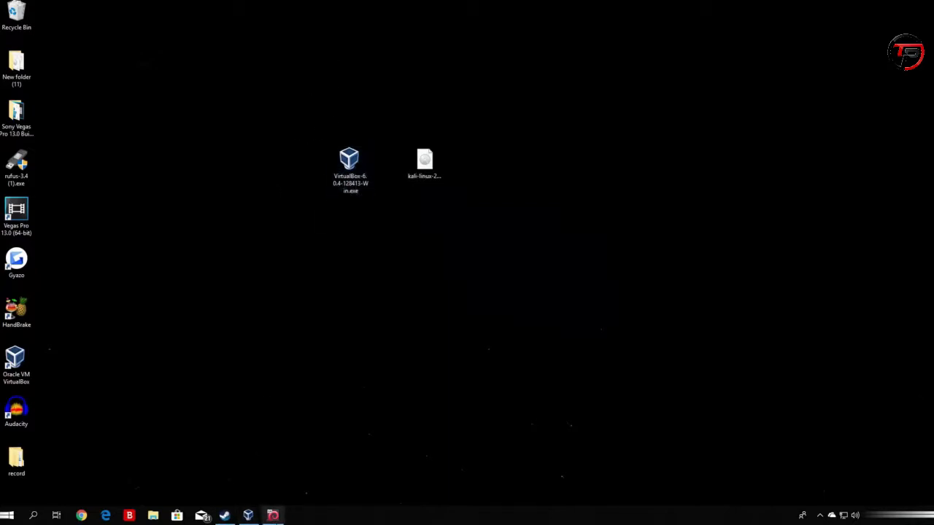
Power off the running ethicalhackingmachine virtual machine and switch to Oracle VM VirtualBox Manager.
left_click(272, 515)
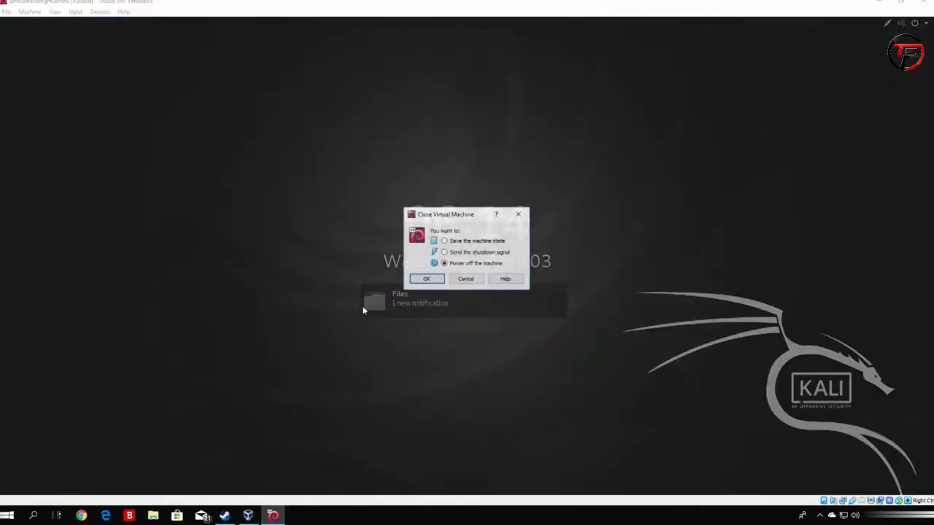
left_click(923, 2)
left_click(428, 279)
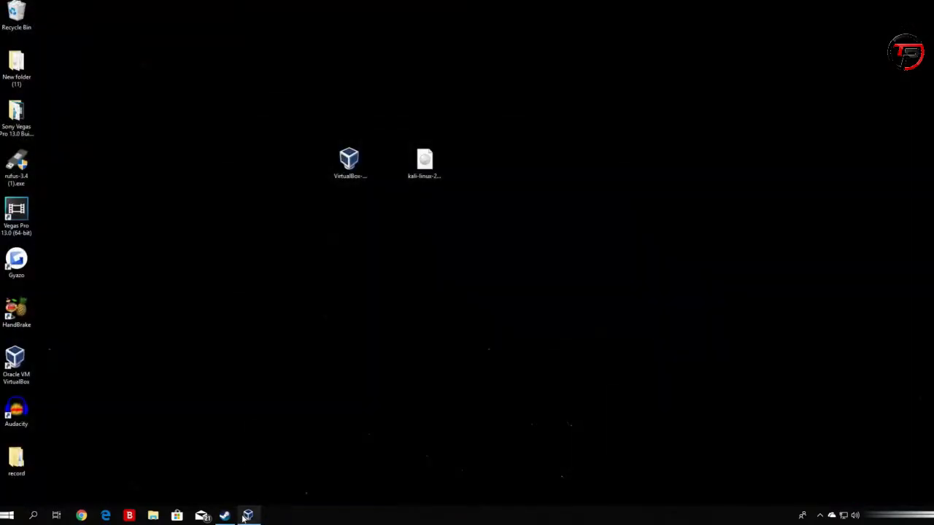
left_click(248, 515)
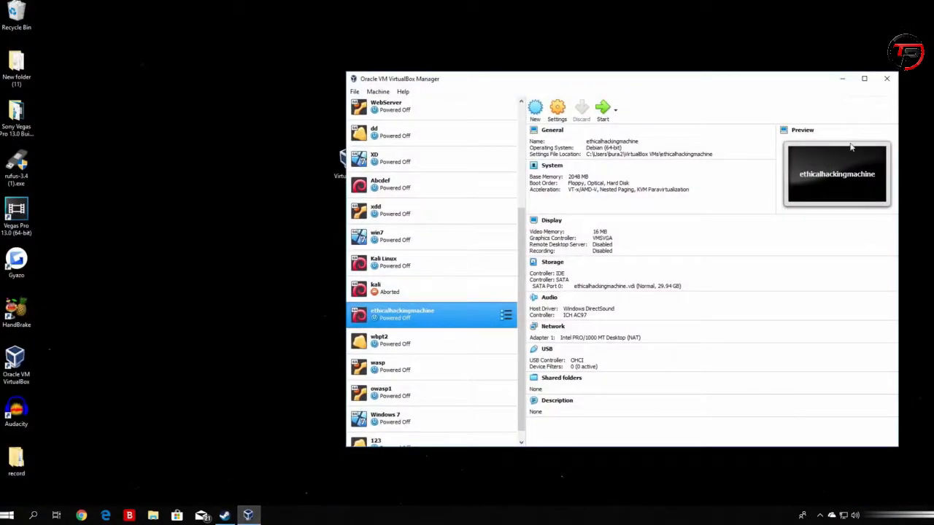
Close VirtualBox Manager and remove the existing Oracle VM VirtualBox 6.0.4 installation using the installer on the desktop.
scroll(438, 292, "down", 1)
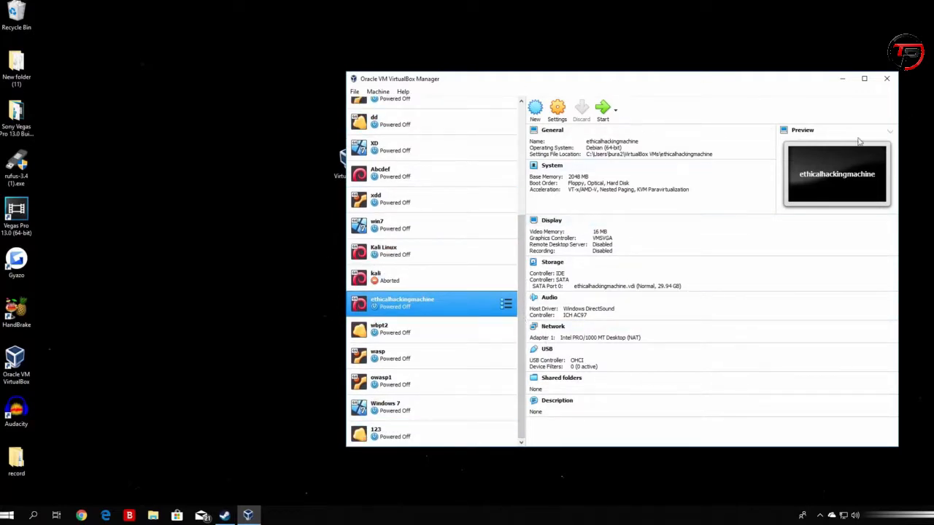
left_click(888, 80)
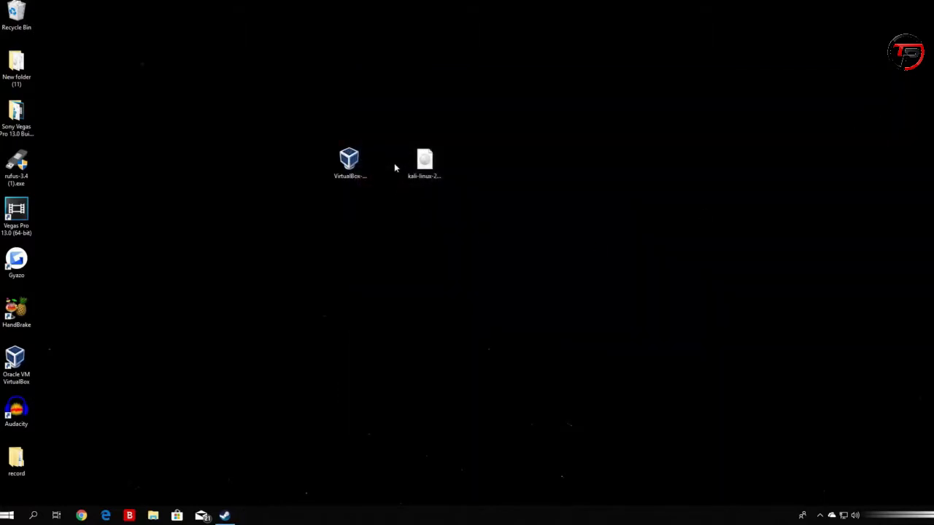
left_click(336, 168)
double_click(347, 176)
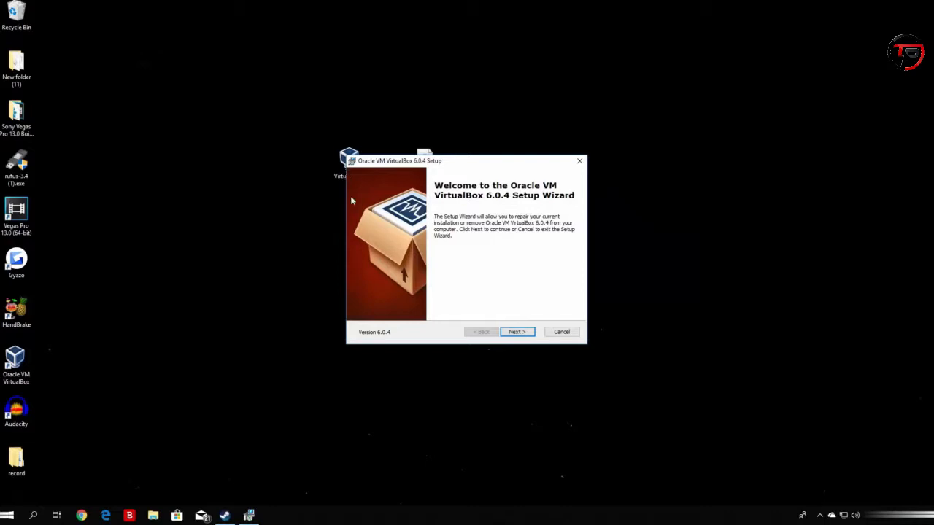
left_click(517, 332)
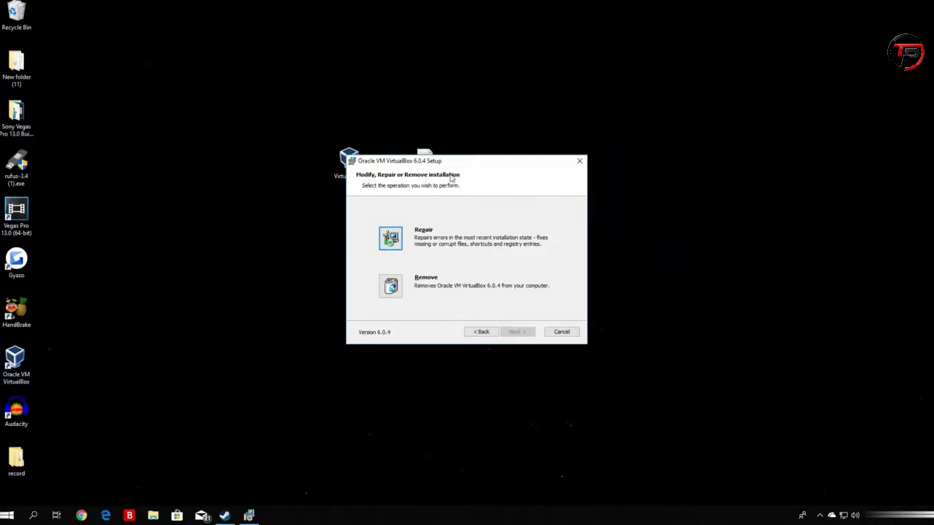
left_click(393, 287)
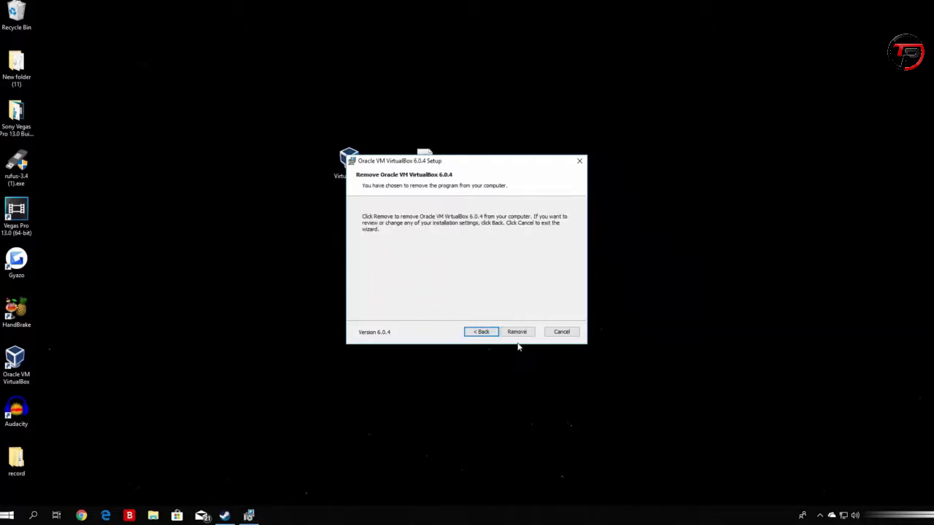
left_click(517, 333)
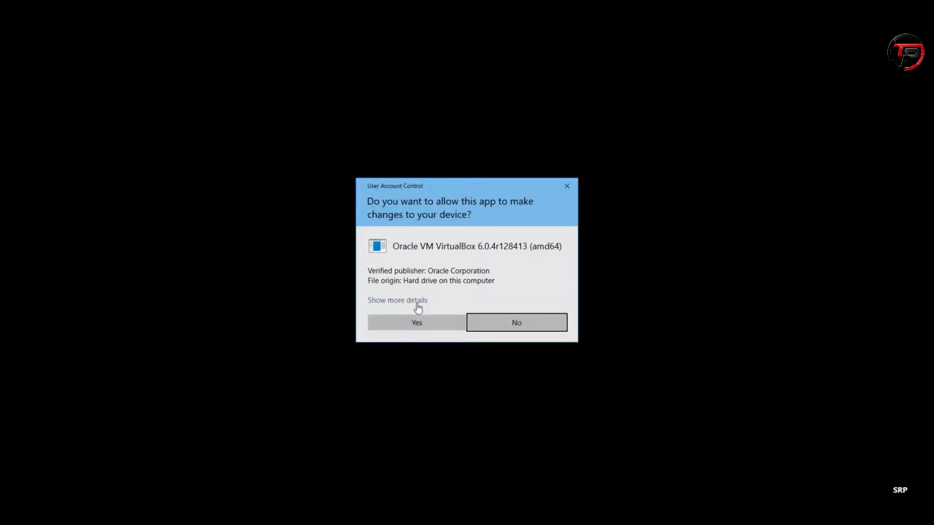
left_click(423, 326)
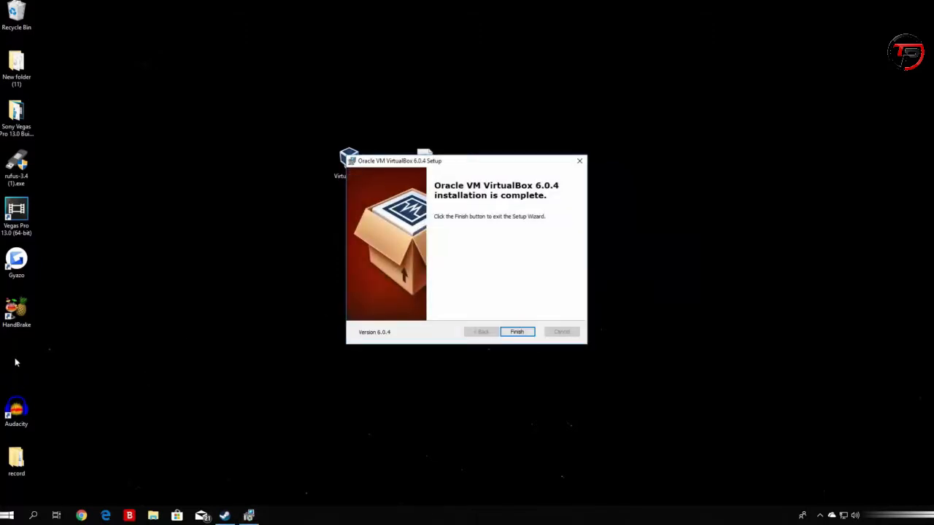
left_click(518, 332)
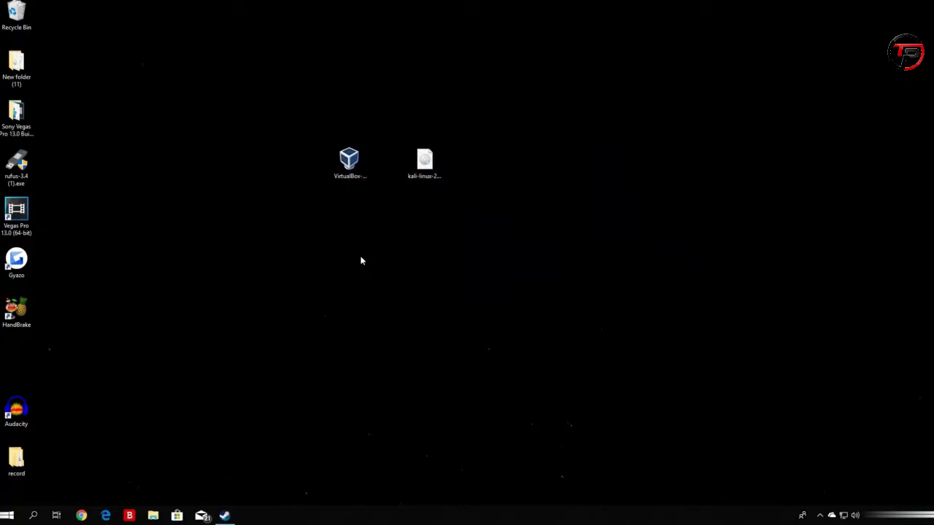
Install Oracle VM VirtualBox 6.0.4 from the desktop installer with the default features, shortcuts and file associations, accepting the network interface reset.
double_click(350, 176)
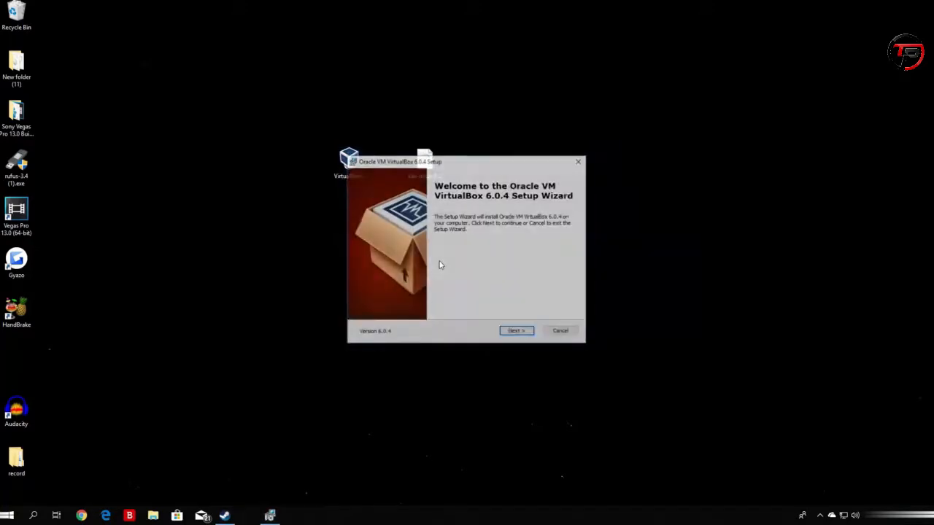
left_click(516, 333)
left_click(516, 332)
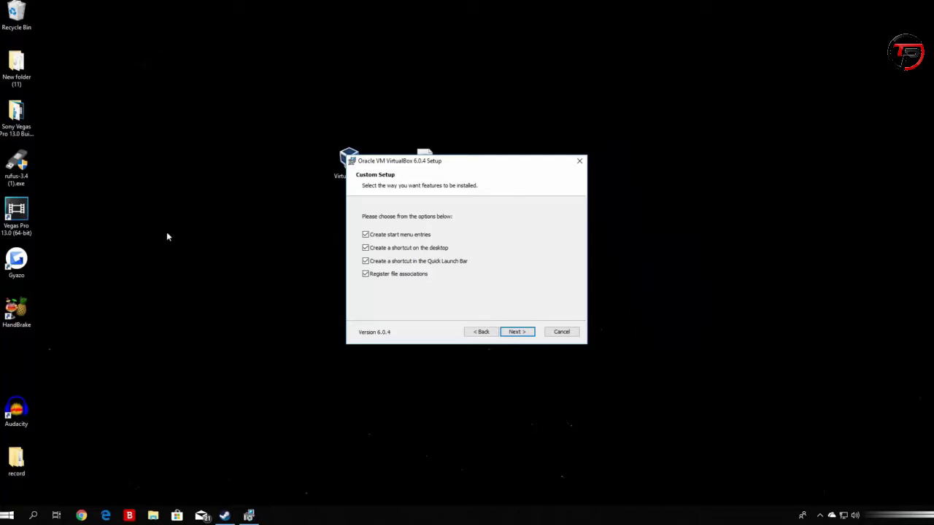
left_click(514, 332)
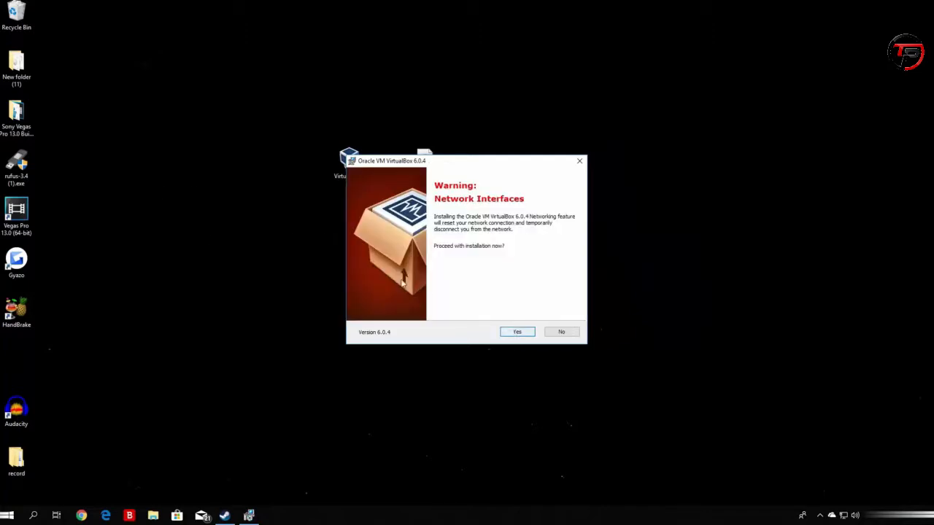
left_click(516, 333)
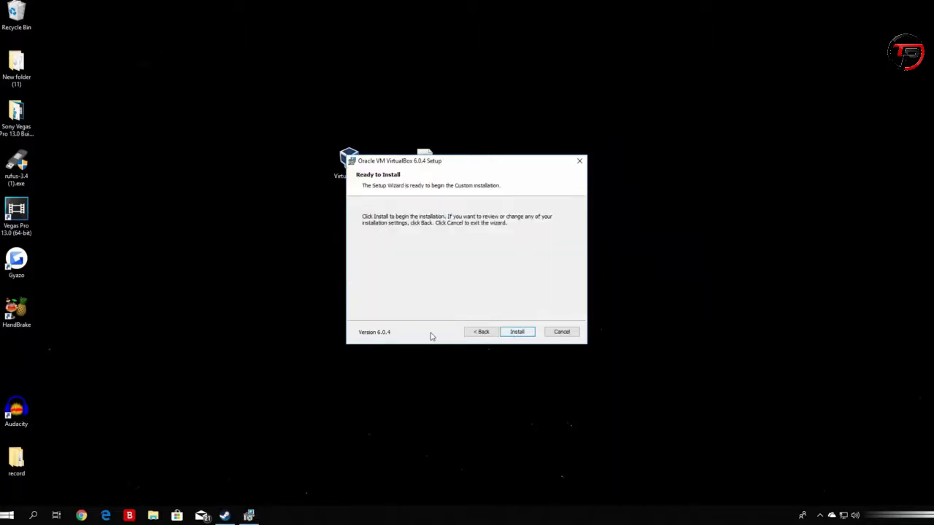
left_click(511, 333)
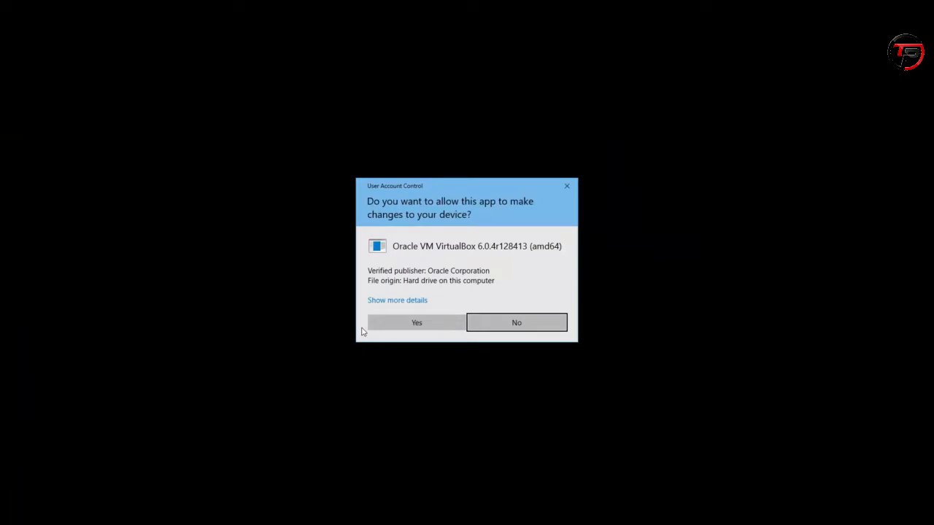
left_click(416, 323)
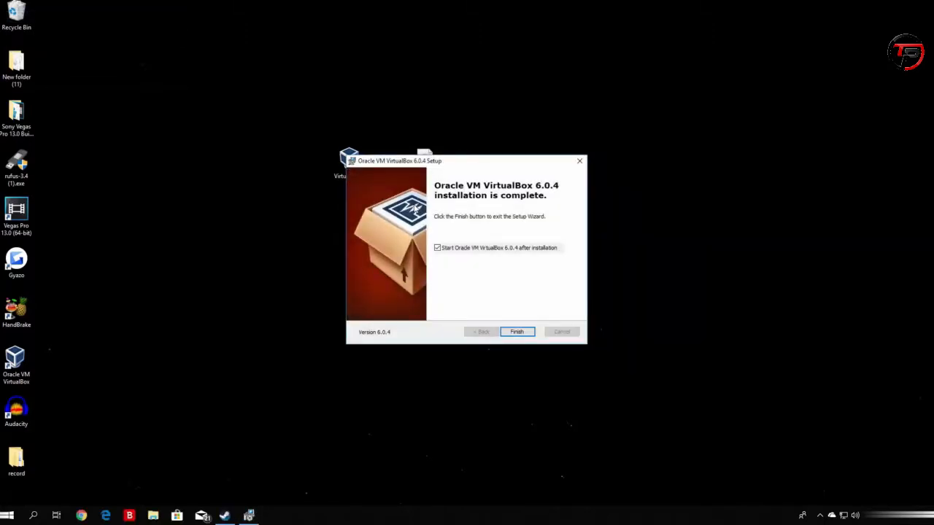
Finish the setup with VirtualBox starting after installation, and move its manager window towards the middle of the desktop.
left_click(437, 247)
left_click(437, 249)
left_click(523, 333)
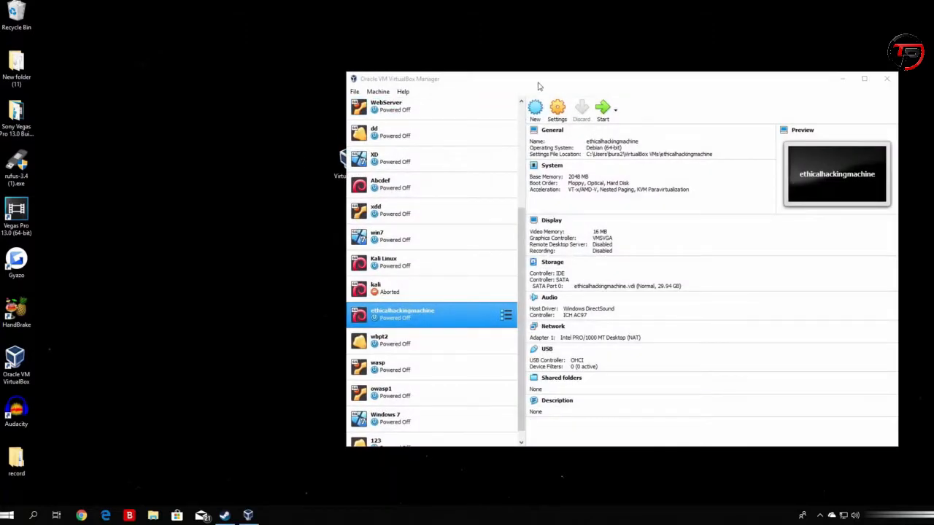
left_click_drag(542, 84, 326, 60)
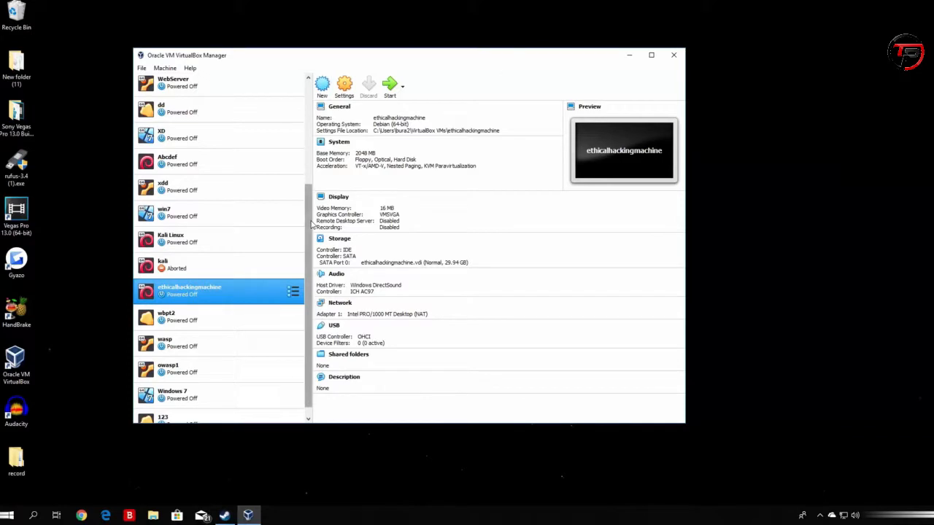
Look through the details of the existing virtual machines, from 123 at the end of the list up to xdd.
left_click_drag(310, 245, 310, 250)
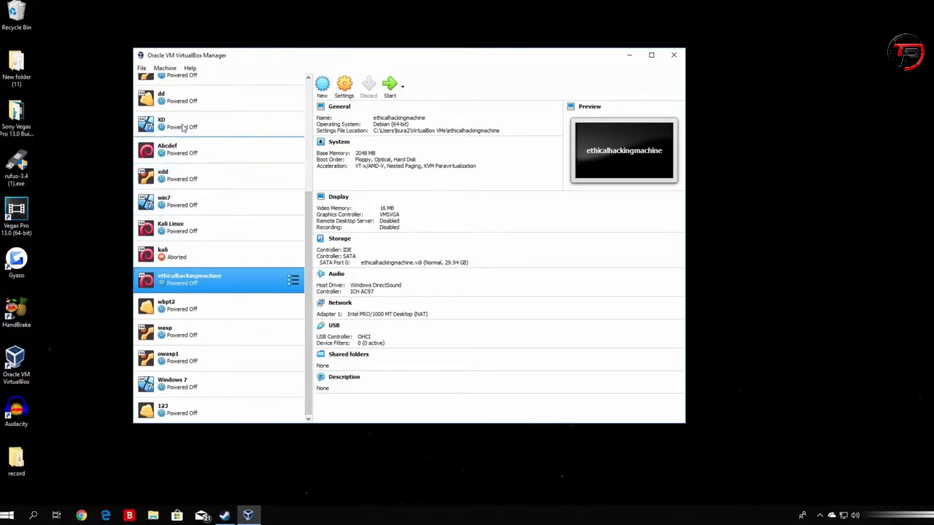
left_click(179, 410)
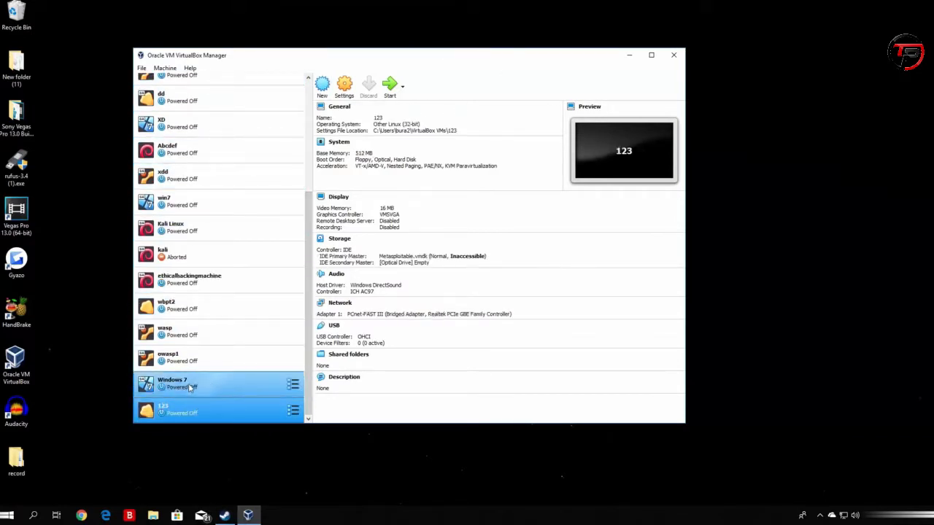
left_click(191, 384)
left_click(188, 332)
left_click(188, 306)
left_click(188, 280)
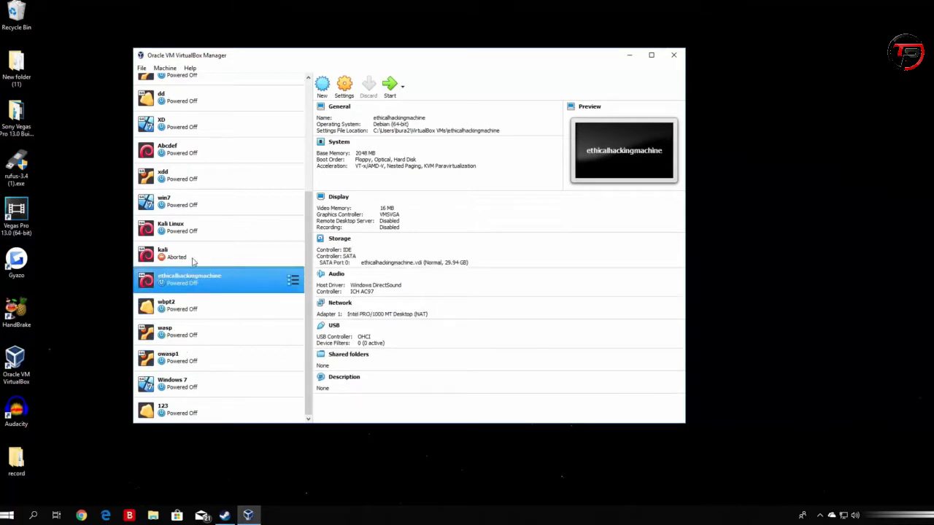
left_click(192, 252)
left_click(190, 227)
left_click(190, 201)
left_click(191, 176)
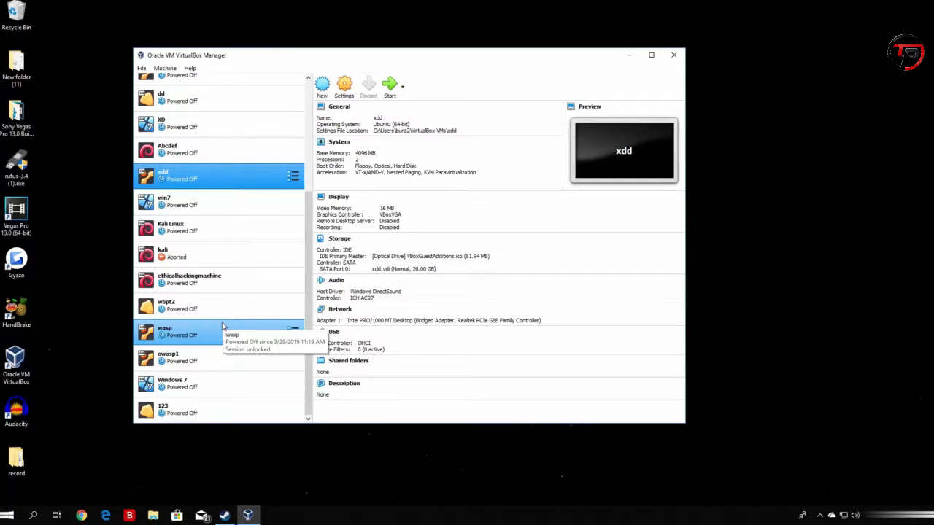
Start creating a new virtual machine and name it pythonethicalhacking.
left_click(323, 92)
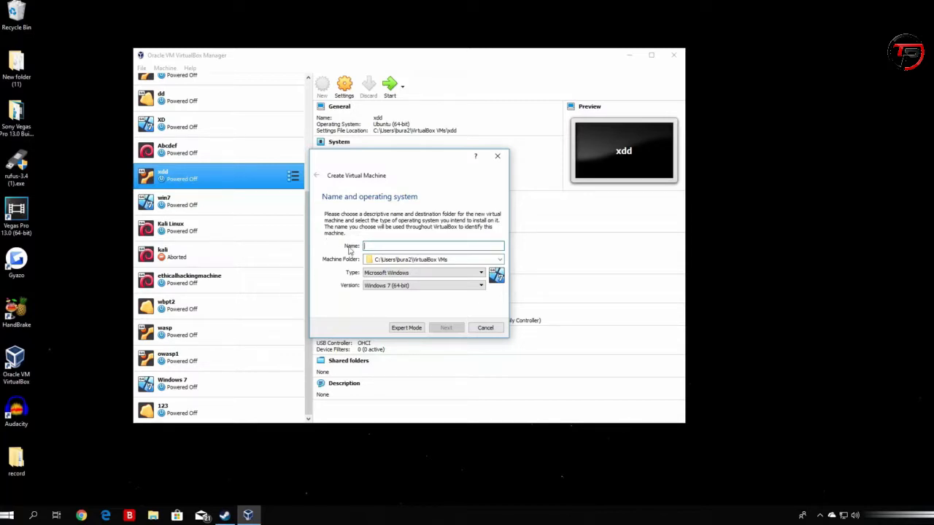
type("p")
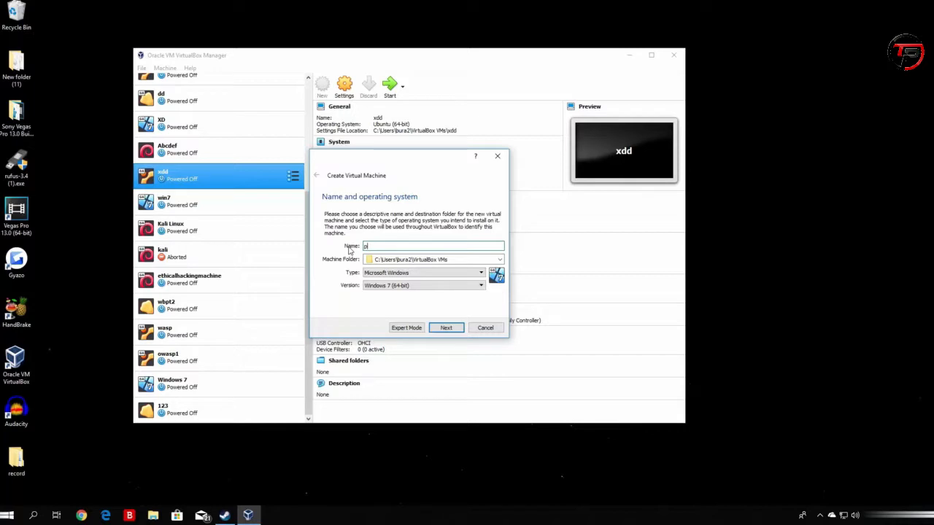
type("ythonet")
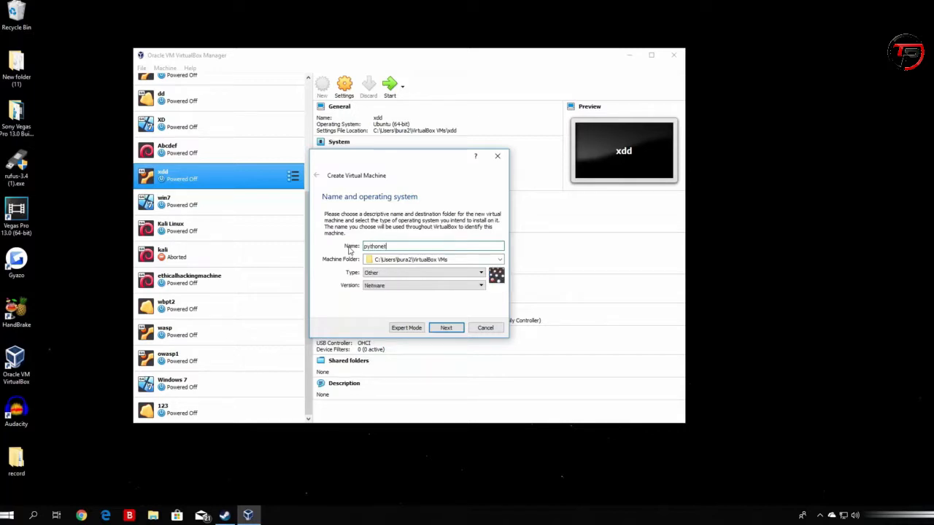
type("hicalhacking")
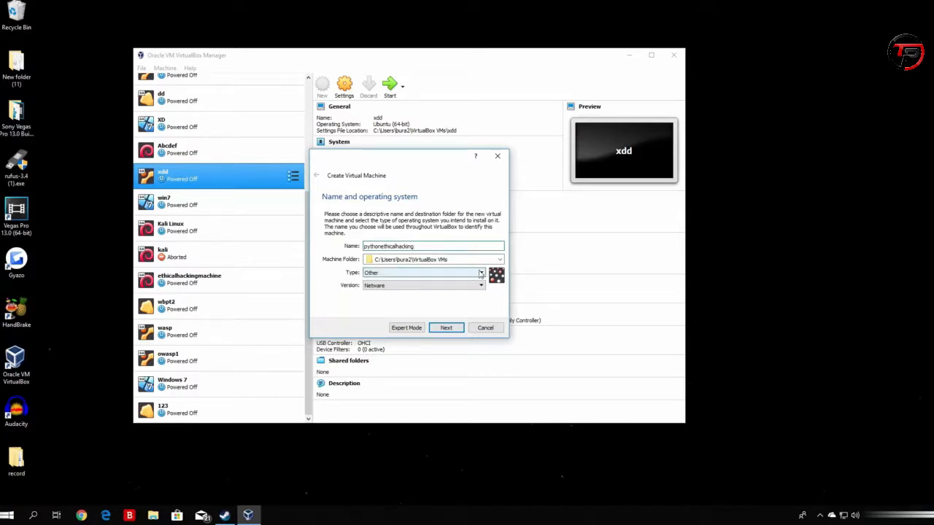
Set the new machine's operating system type to Linux and its version to Debian (64-bit), and continue to the memory size.
left_click(447, 275)
left_click(374, 286)
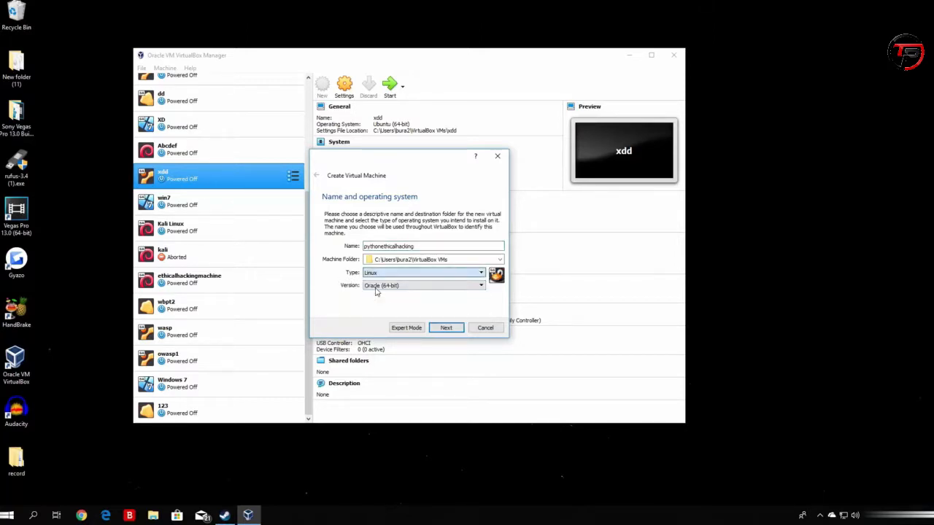
left_click(425, 287)
scroll(467, 318, "down", 3)
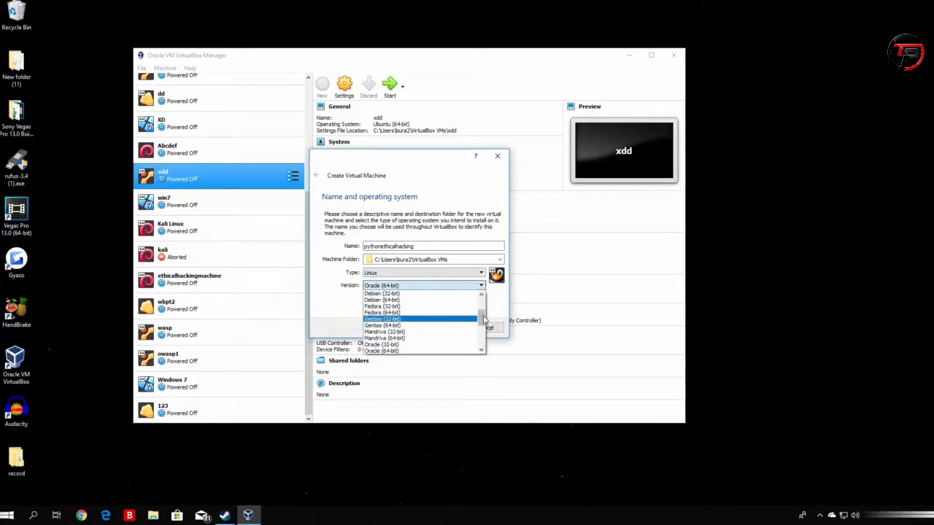
left_click_drag(483, 332, 483, 319)
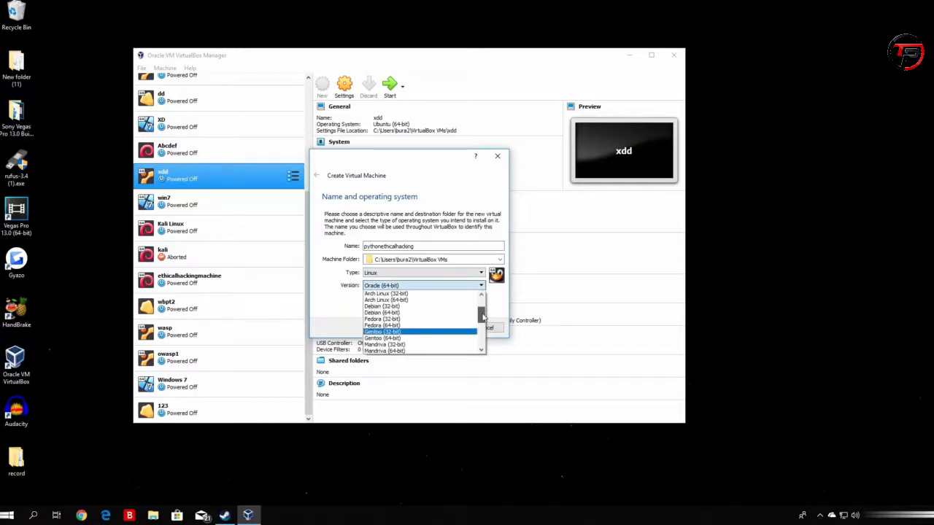
left_click(391, 313)
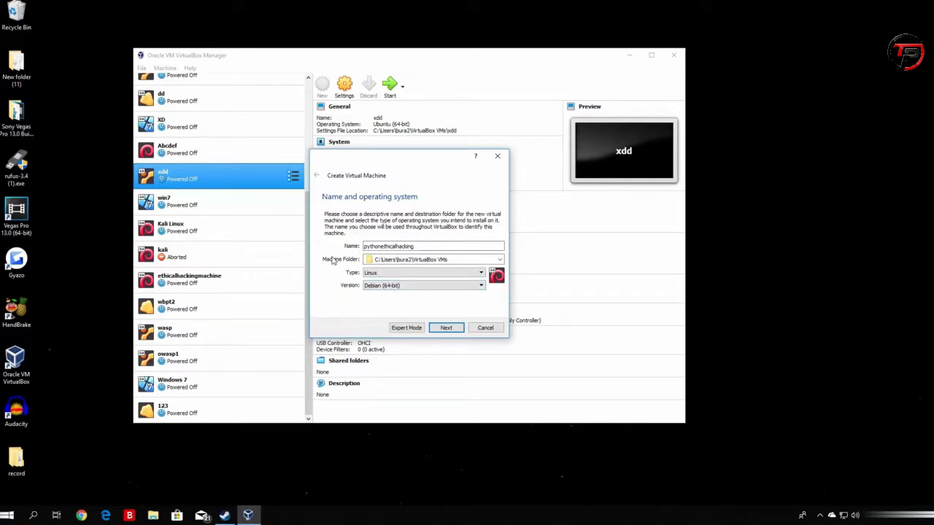
left_click(445, 327)
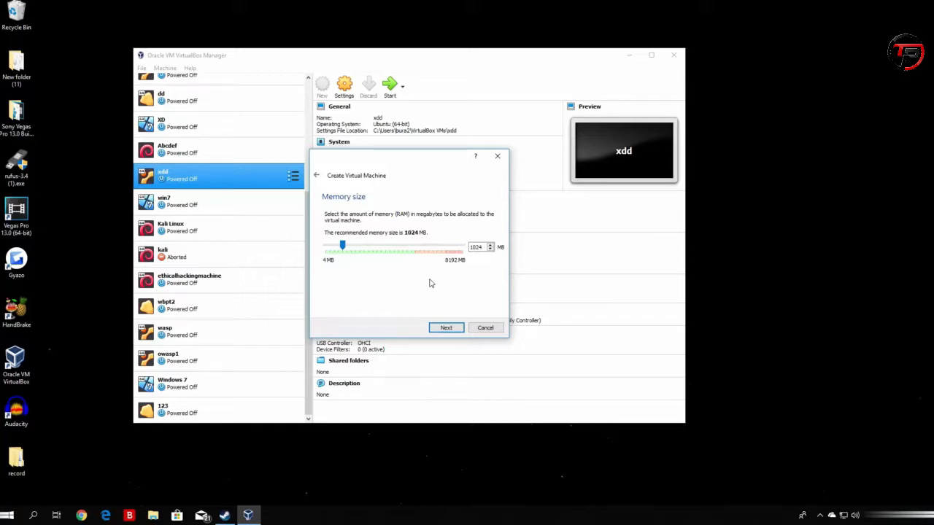
Set the new virtual machine's memory size to 2048 MB and continue to the hard disk options.
left_click_drag(341, 245, 466, 248)
left_click_drag(462, 247, 359, 248)
left_click(446, 329)
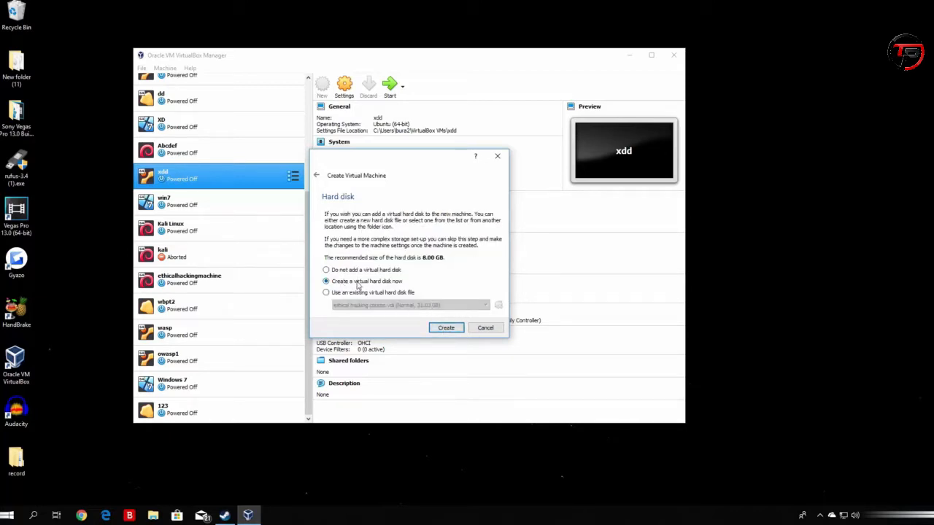
Choose to create a virtual hard disk now, as a dynamically allocated VDI (VirtualBox Disk Image).
left_click(446, 329)
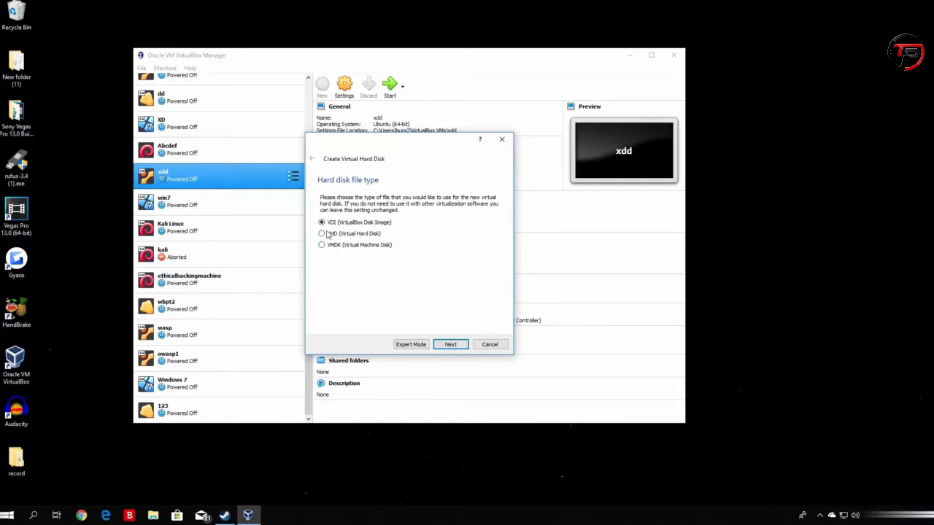
left_click(450, 345)
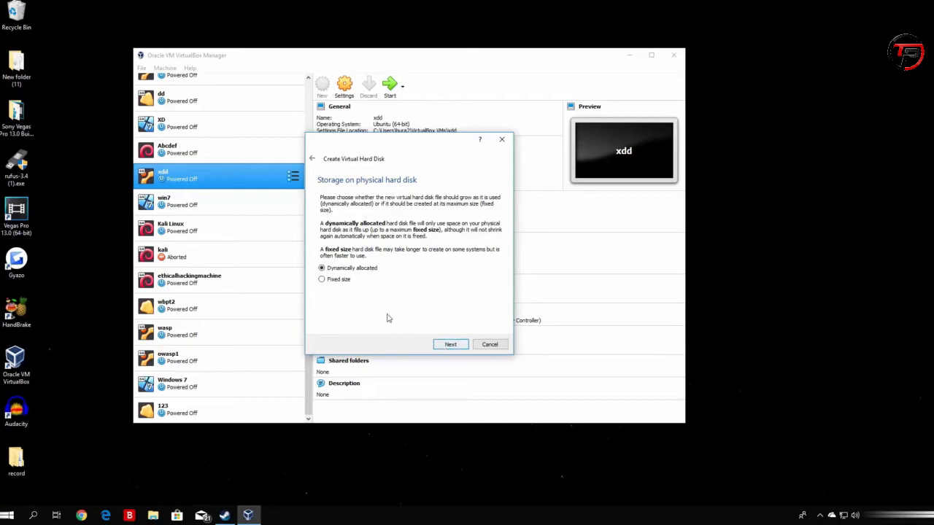
left_click(450, 344)
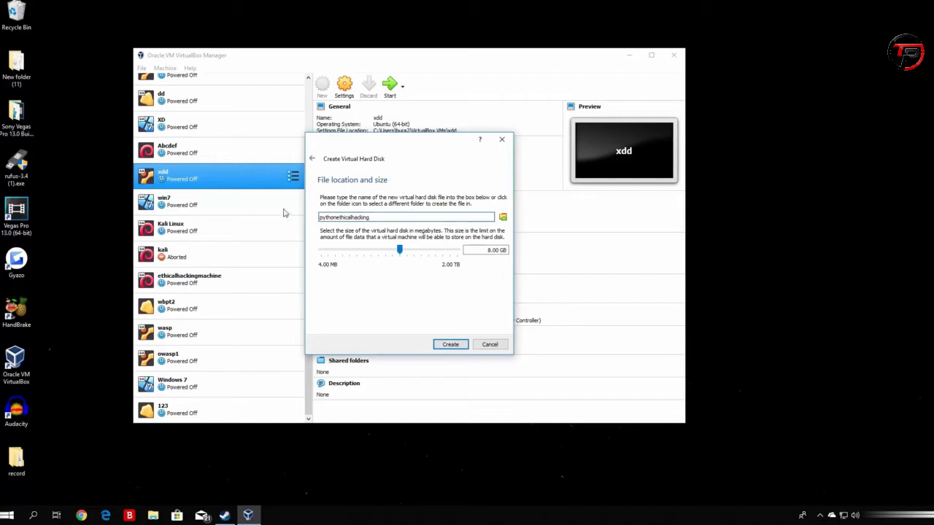
Set the pythonethicalhacking virtual hard disk size to about 32.23 GB and create the disk.
left_click_drag(400, 252, 400, 253)
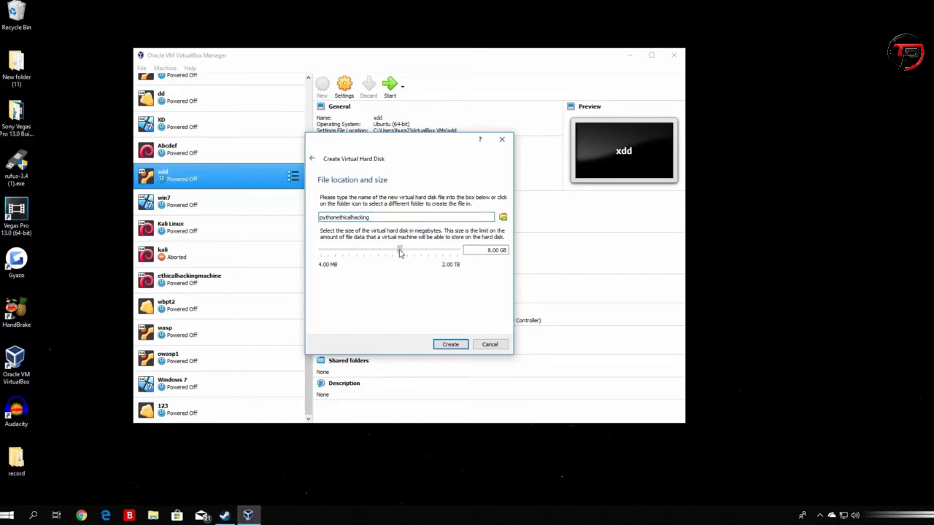
mouse_move(399, 252)
left_mouse_down()
mouse_move(377, 250)
mouse_move(415, 251)
left_mouse_up()
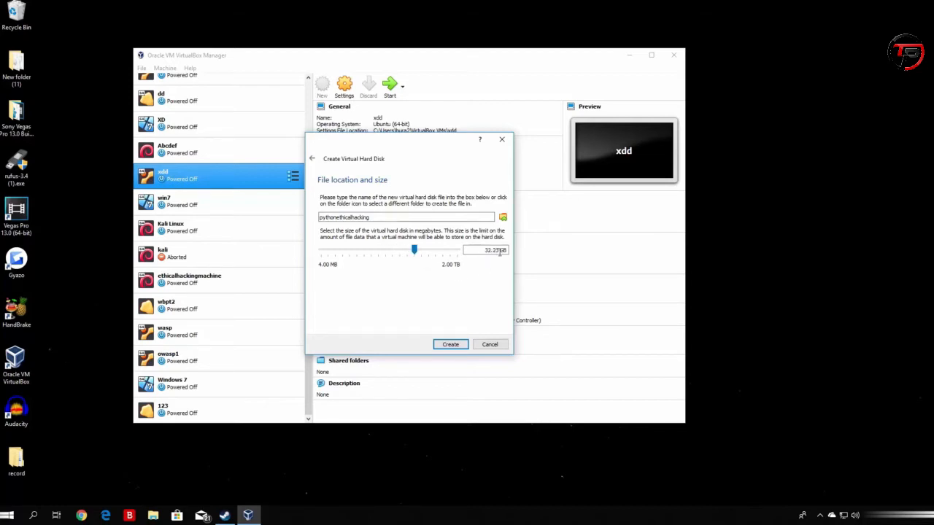
left_click(451, 345)
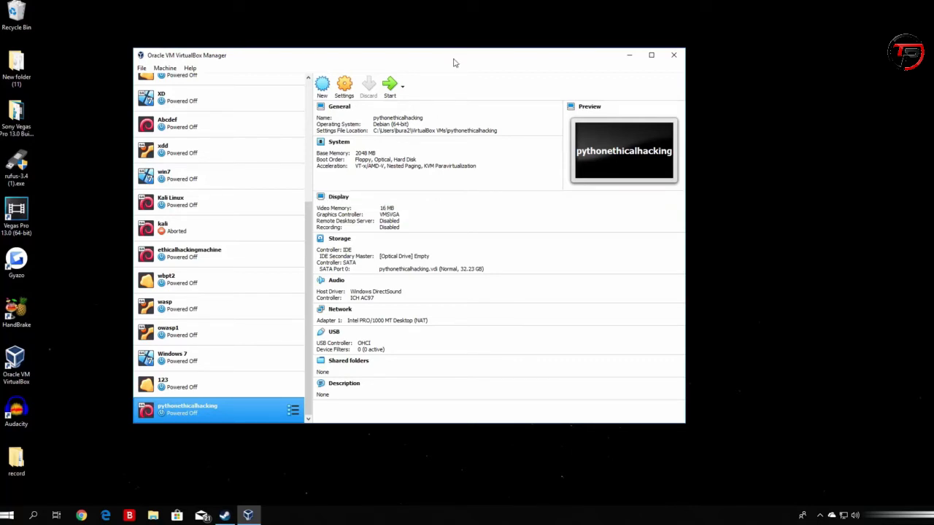
Move the Kali Linux ISO file higher up on the desktop and place the VirtualBox Manager window just below it.
left_click_drag(455, 62, 442, 275)
left_click_drag(427, 164, 467, 120)
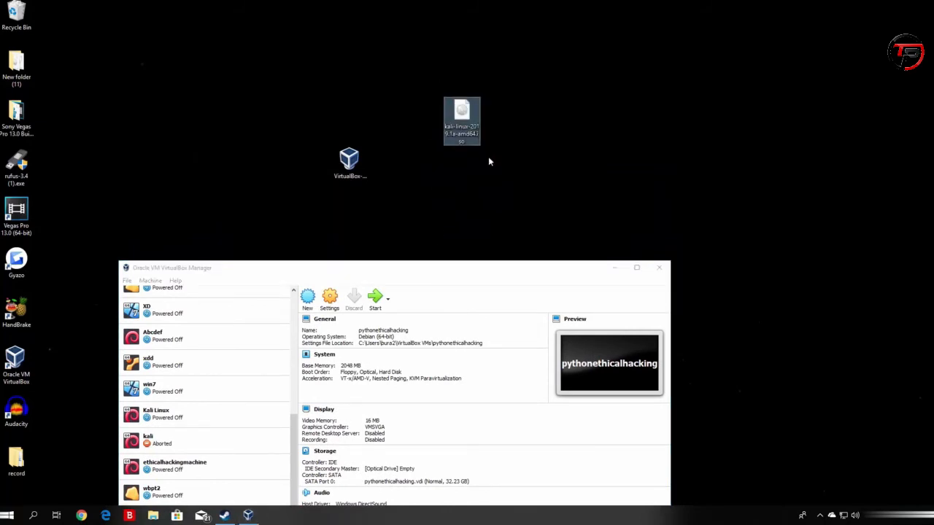
left_click_drag(500, 168, 420, 61)
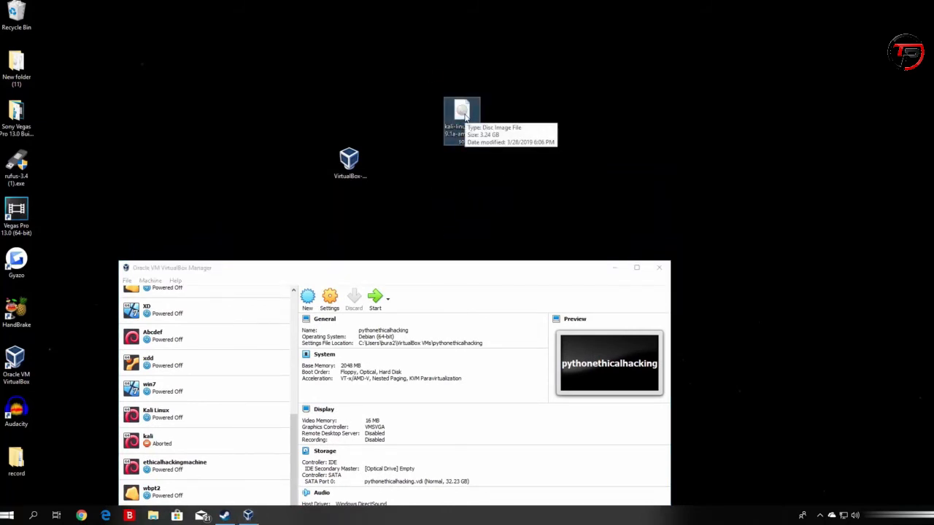
left_click_drag(443, 268, 442, 131)
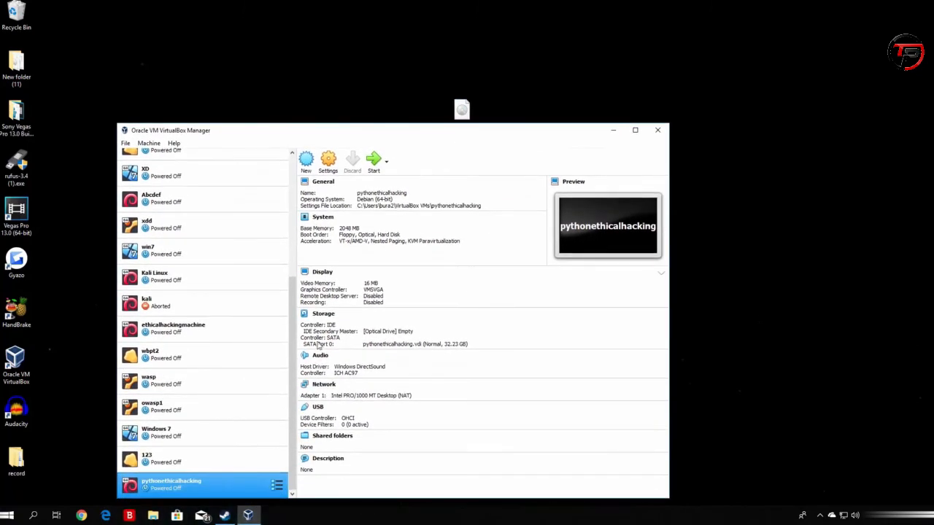